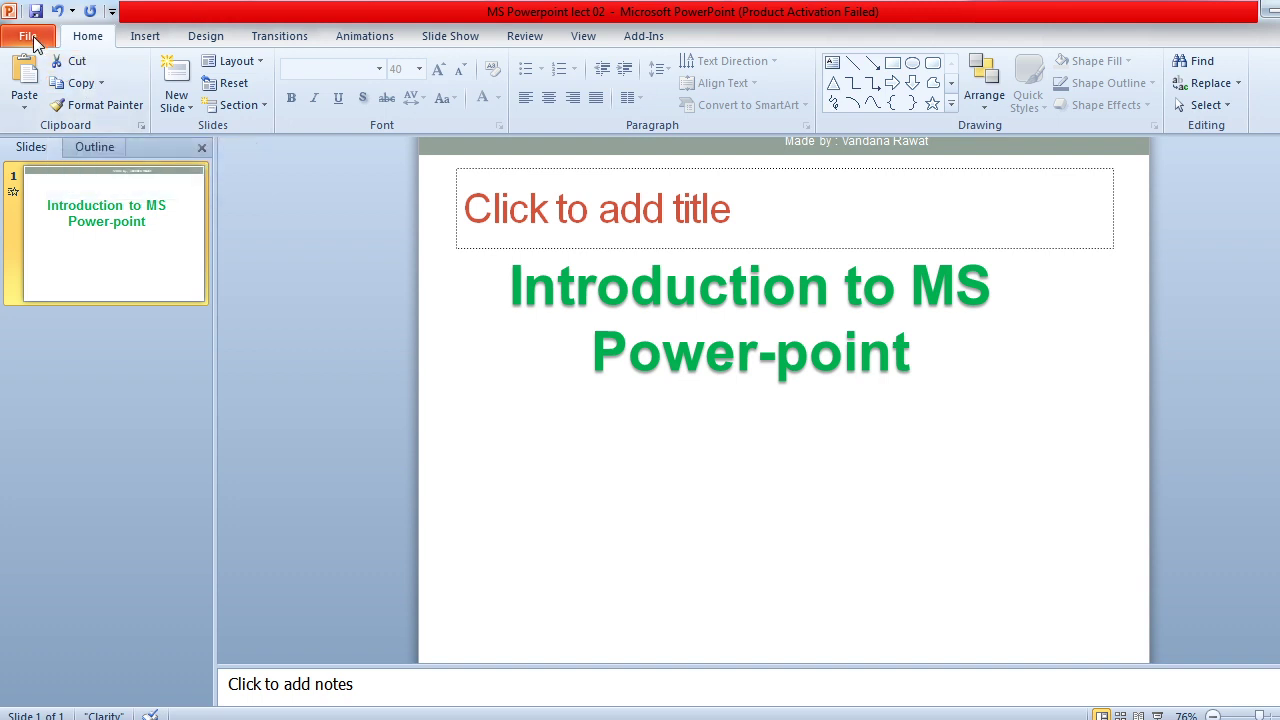
# - Open the File backstage Info page for the presentation MS Powerpoint lect 02
pyautogui.click(30, 37)
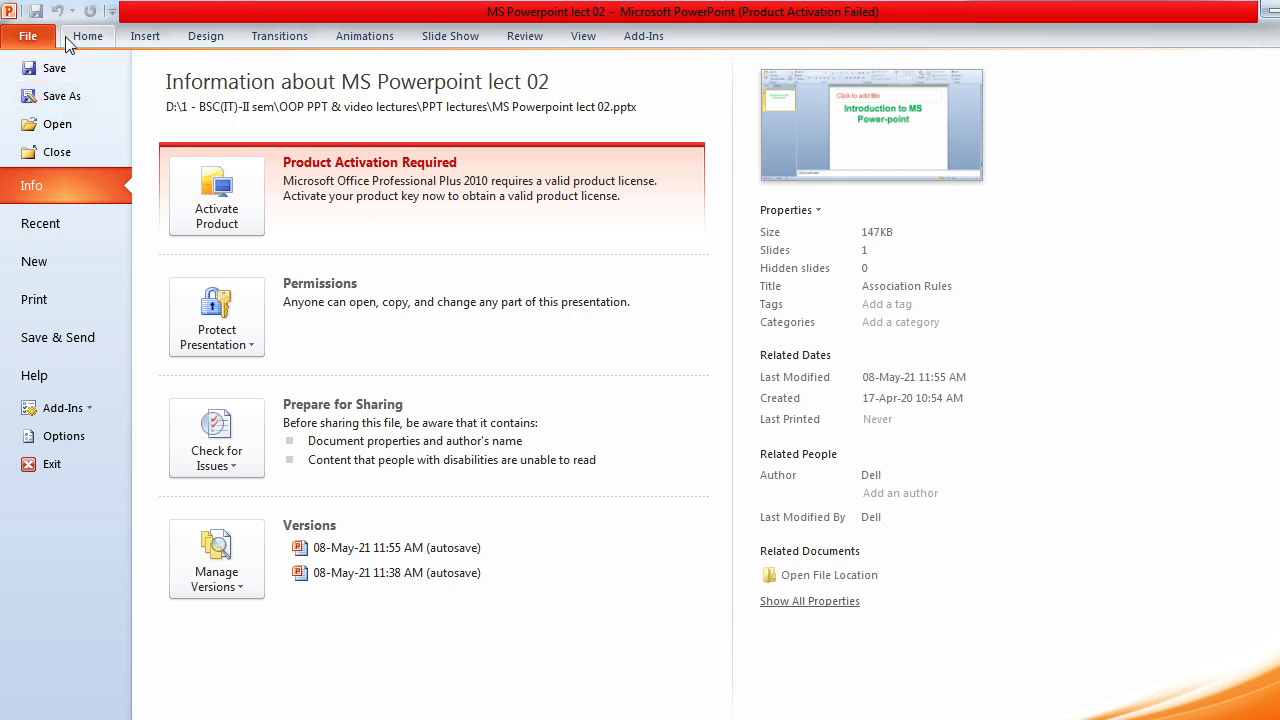
# - Cancel the accidental exit and return to editing slide 1's subtitle
pyautogui.click(46, 466)
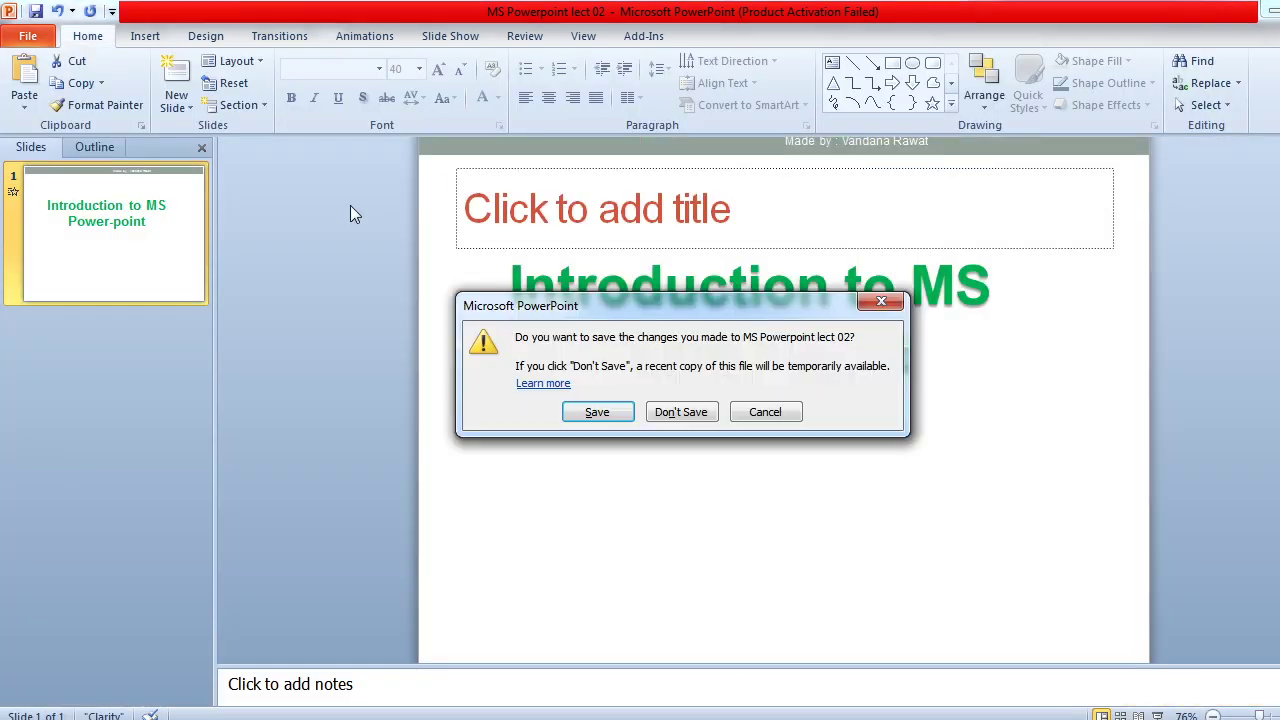
pyautogui.click(773, 413)
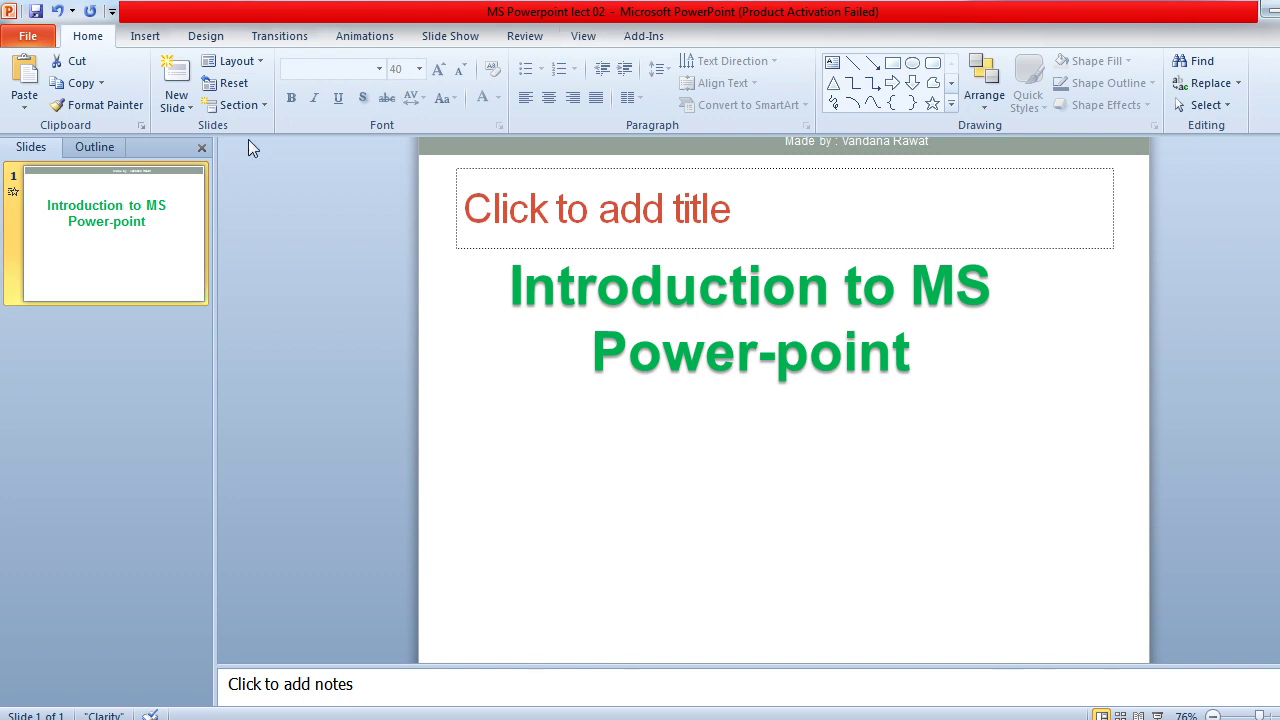
pyautogui.click(243, 61)
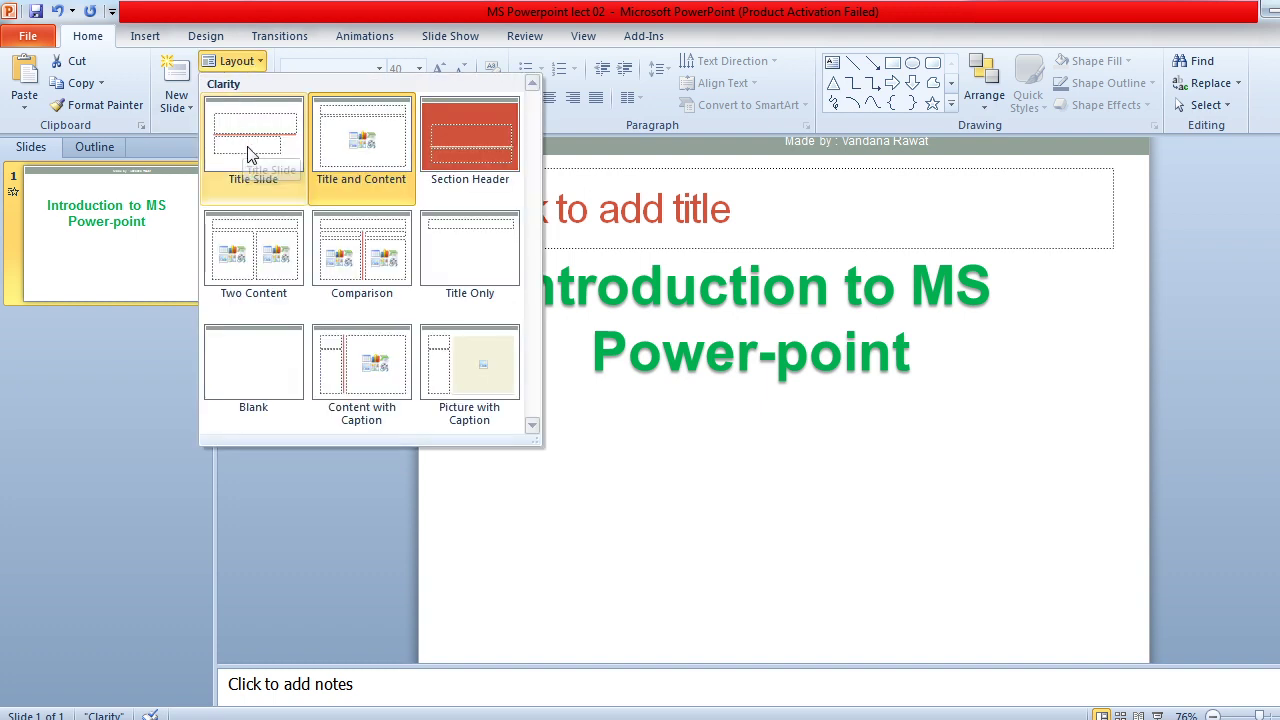
pyautogui.click(118, 244)
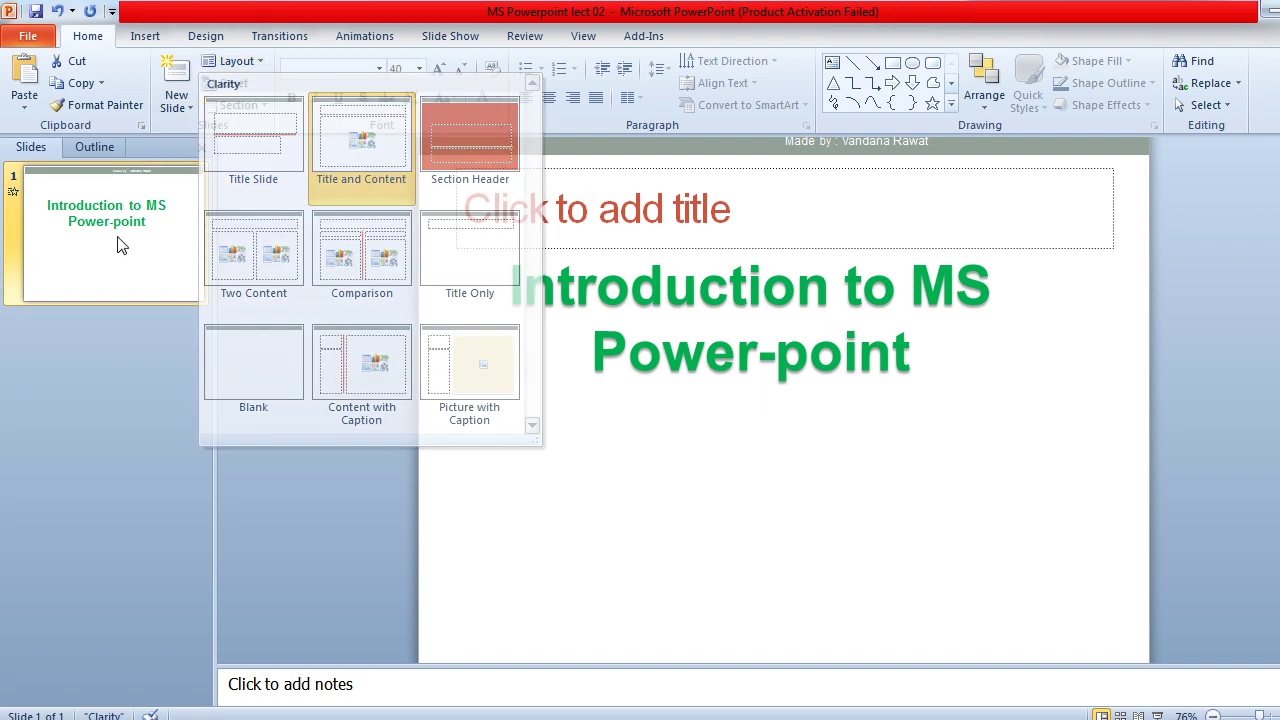
pyautogui.click(766, 305)
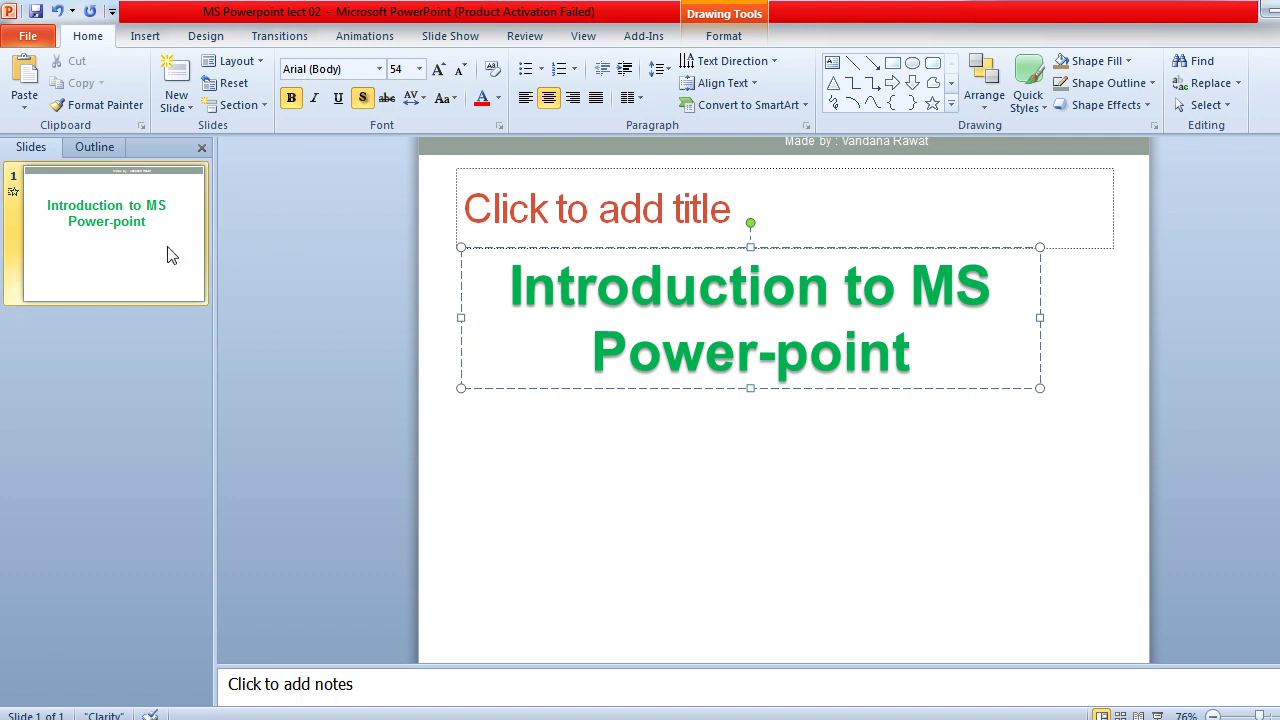
# - Add a Title and Content slide 2 titled 'Introduction to MS Powerpoint', cursor in body
pyautogui.click(176, 97)
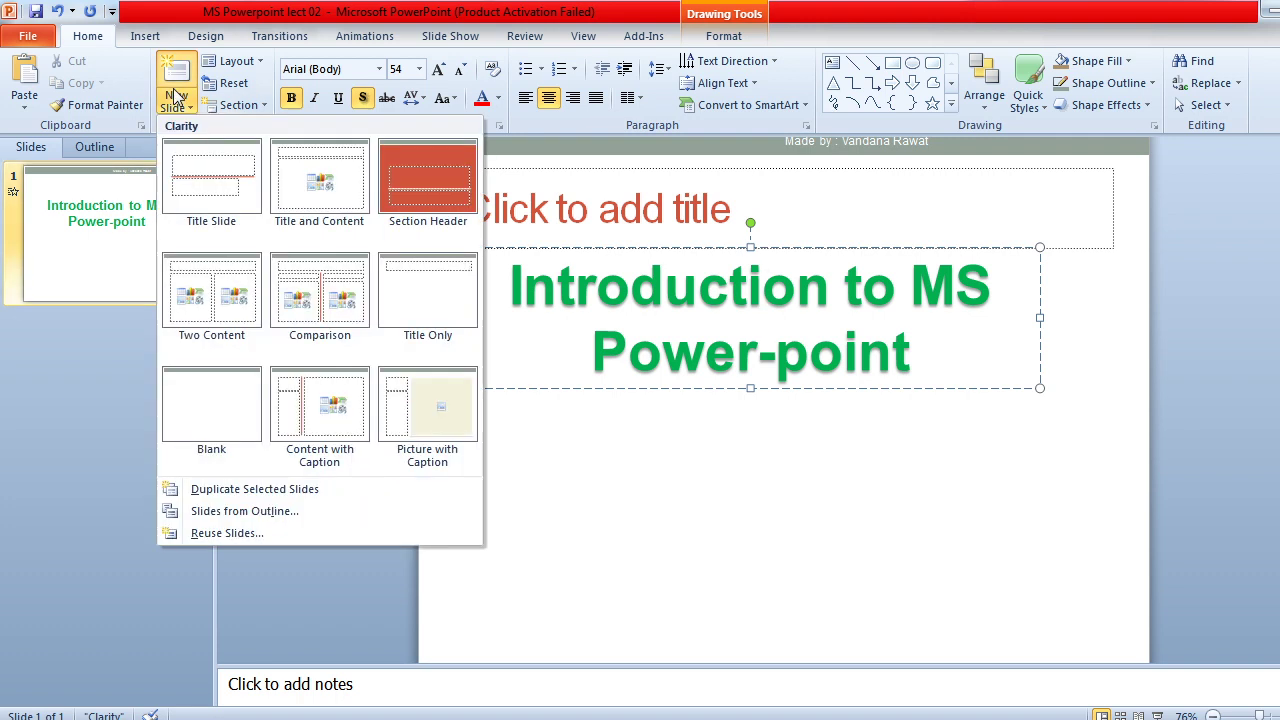
pyautogui.click(320, 195)
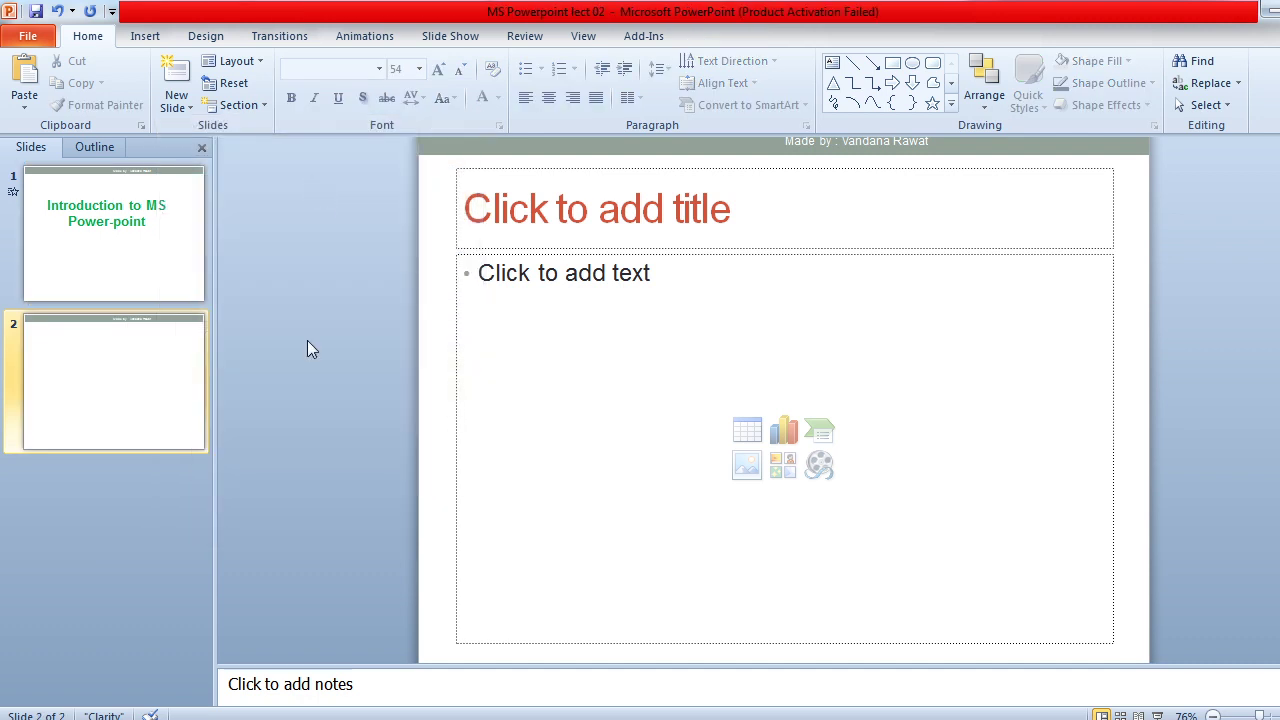
pyautogui.click(705, 195)
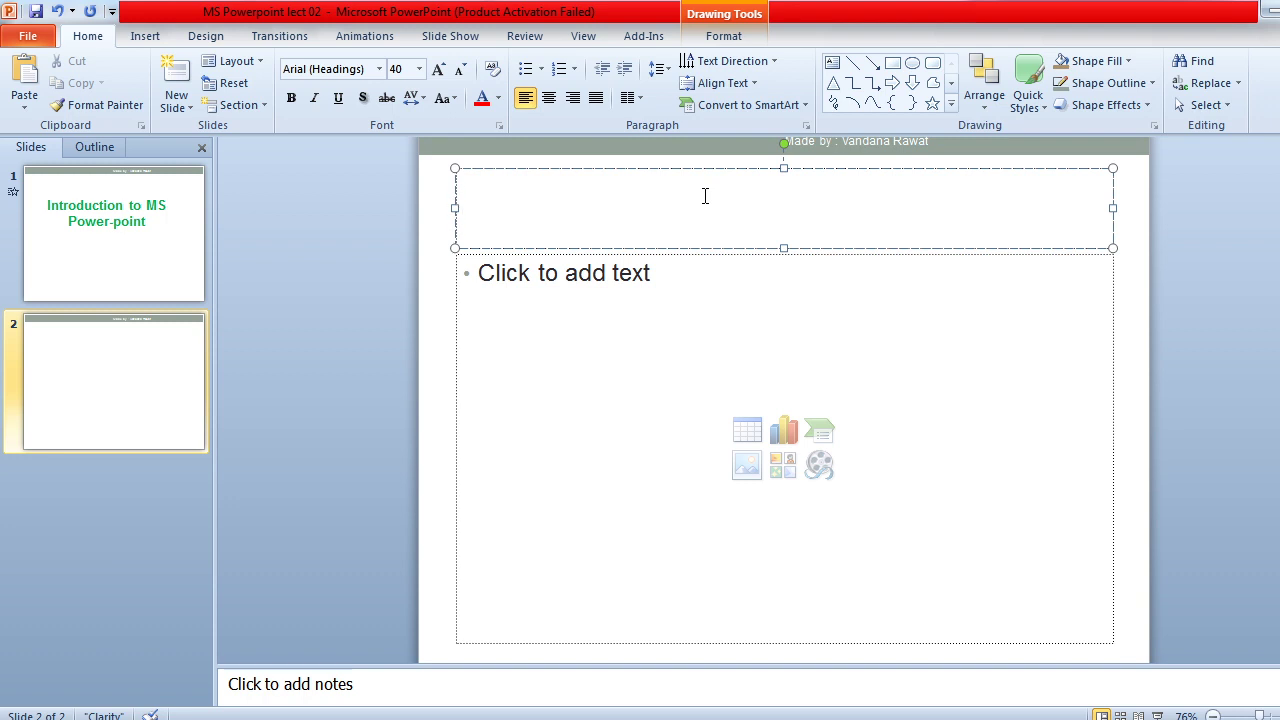
pyautogui.write('In')
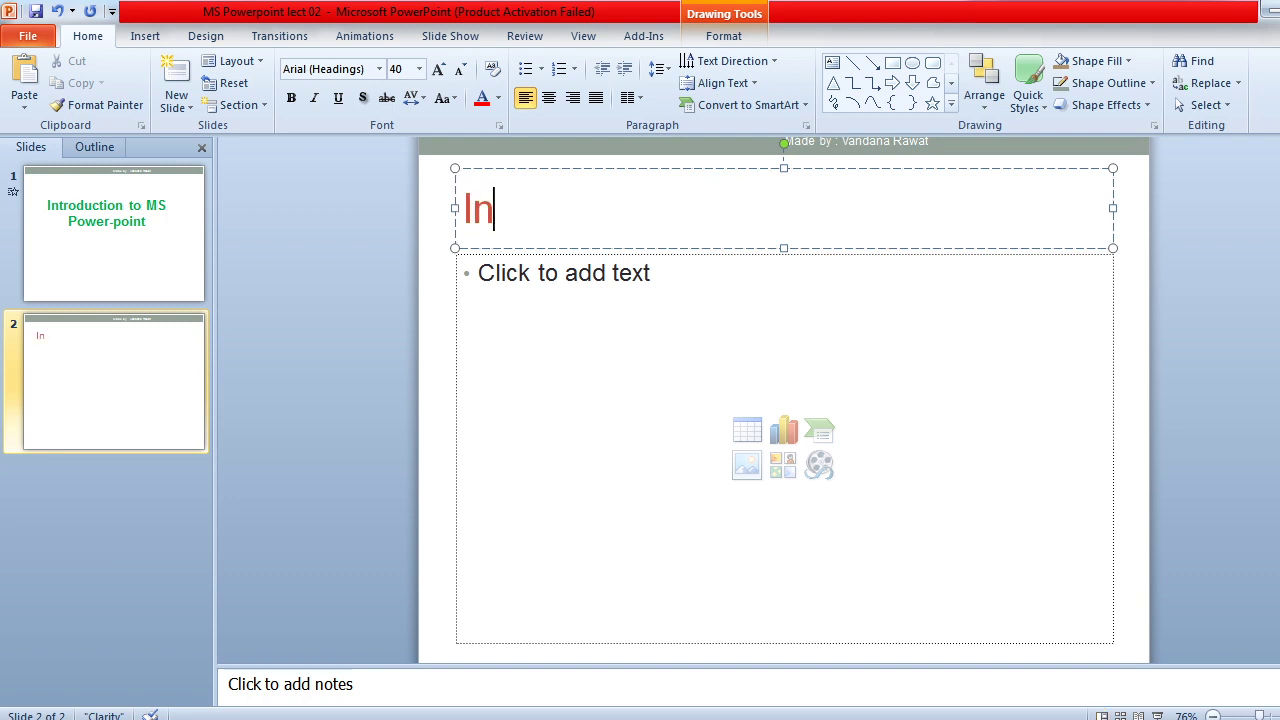
pyautogui.write('troduct')
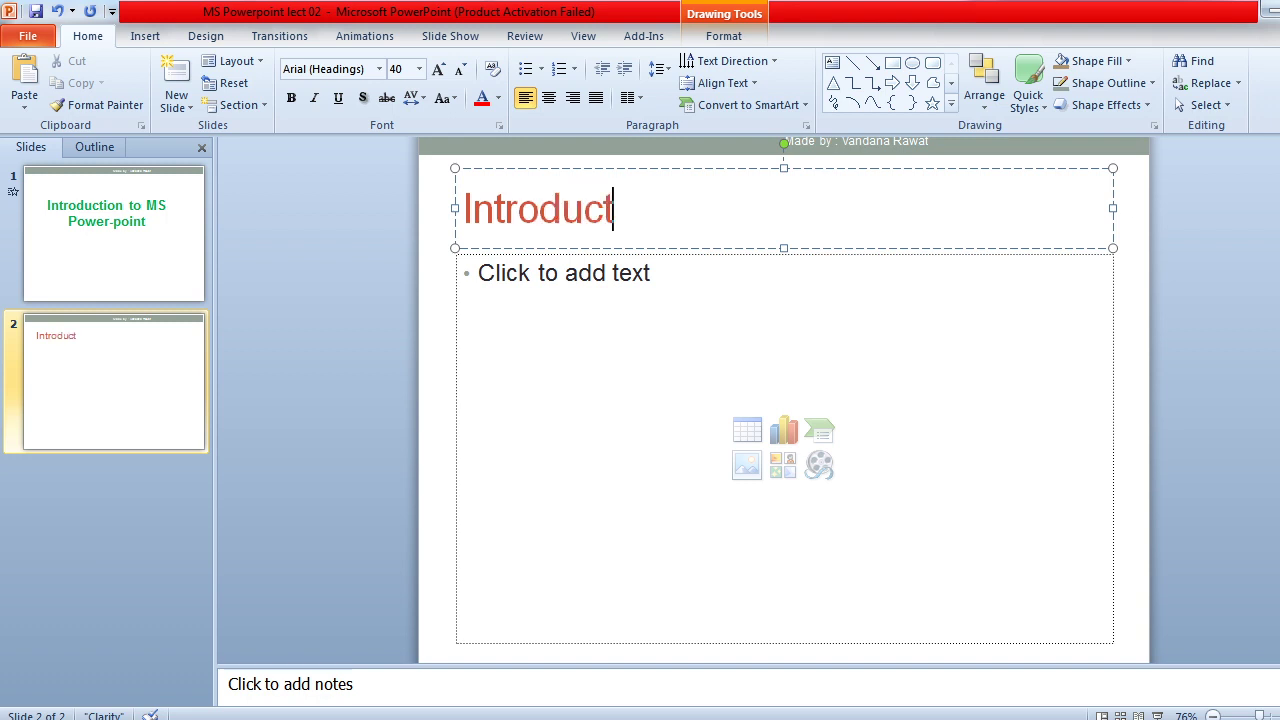
pyautogui.write('ion to ')
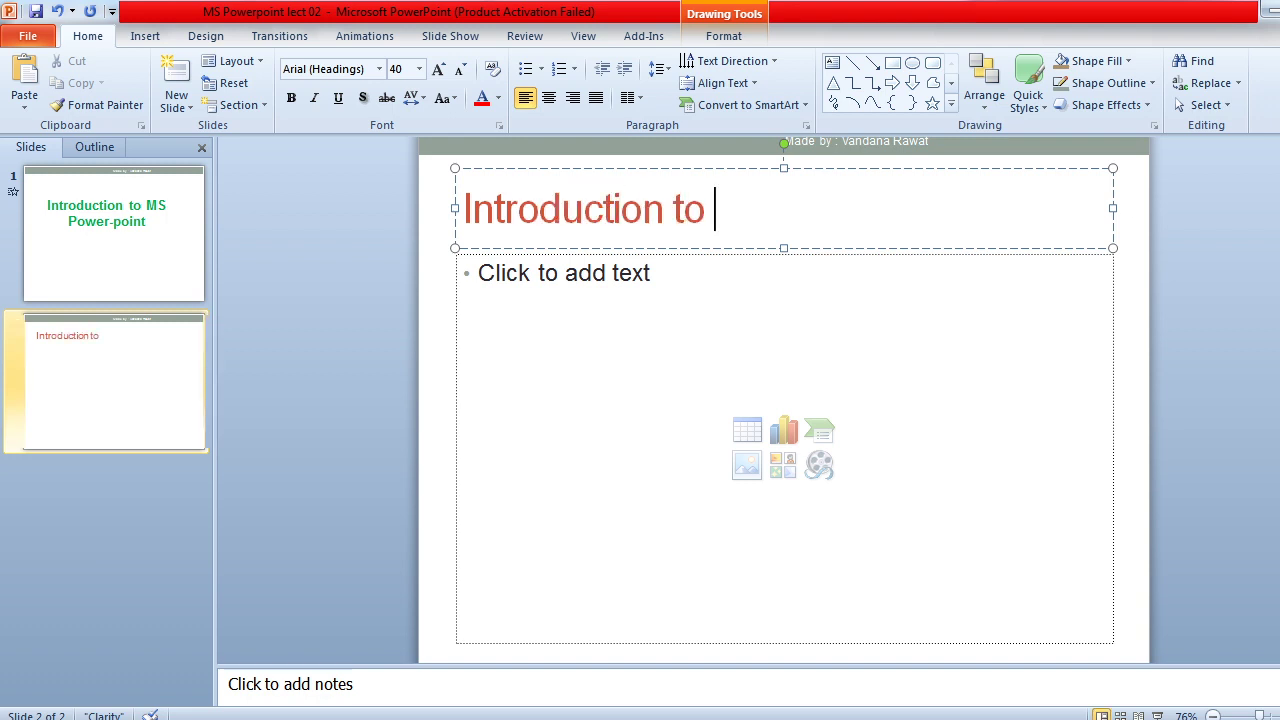
pyautogui.write('MS P')
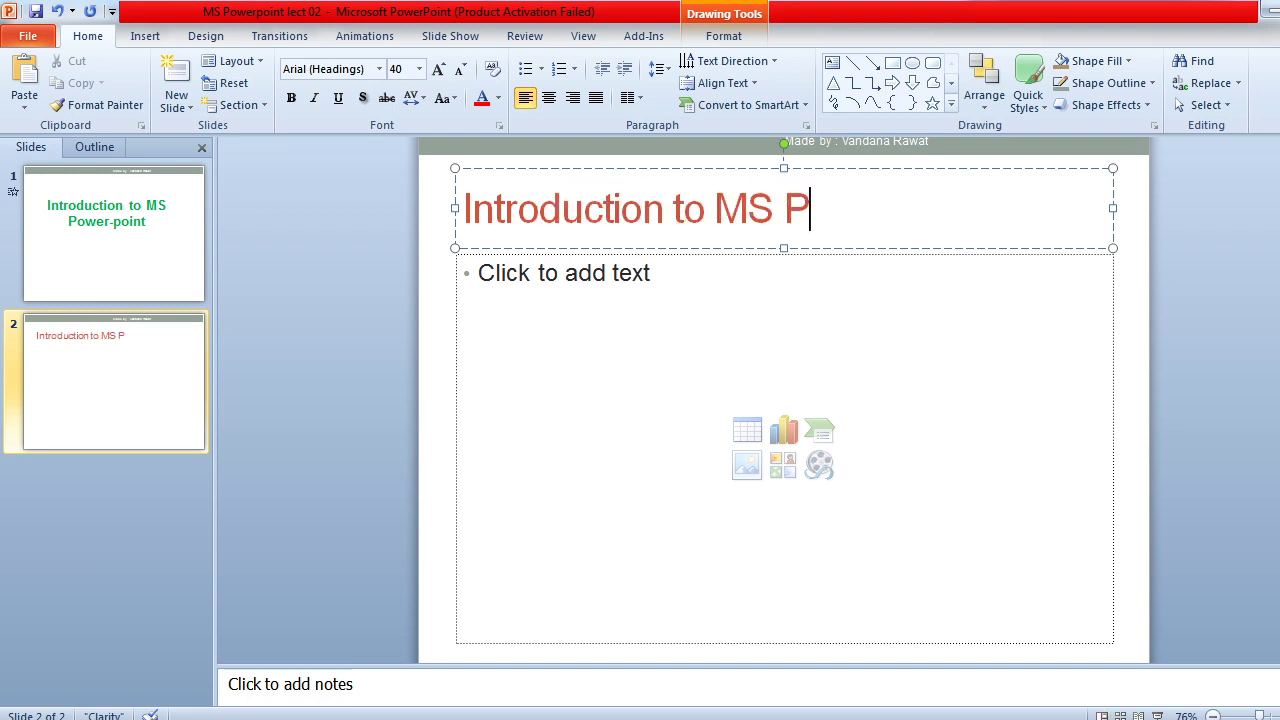
pyautogui.write('owerpoint')
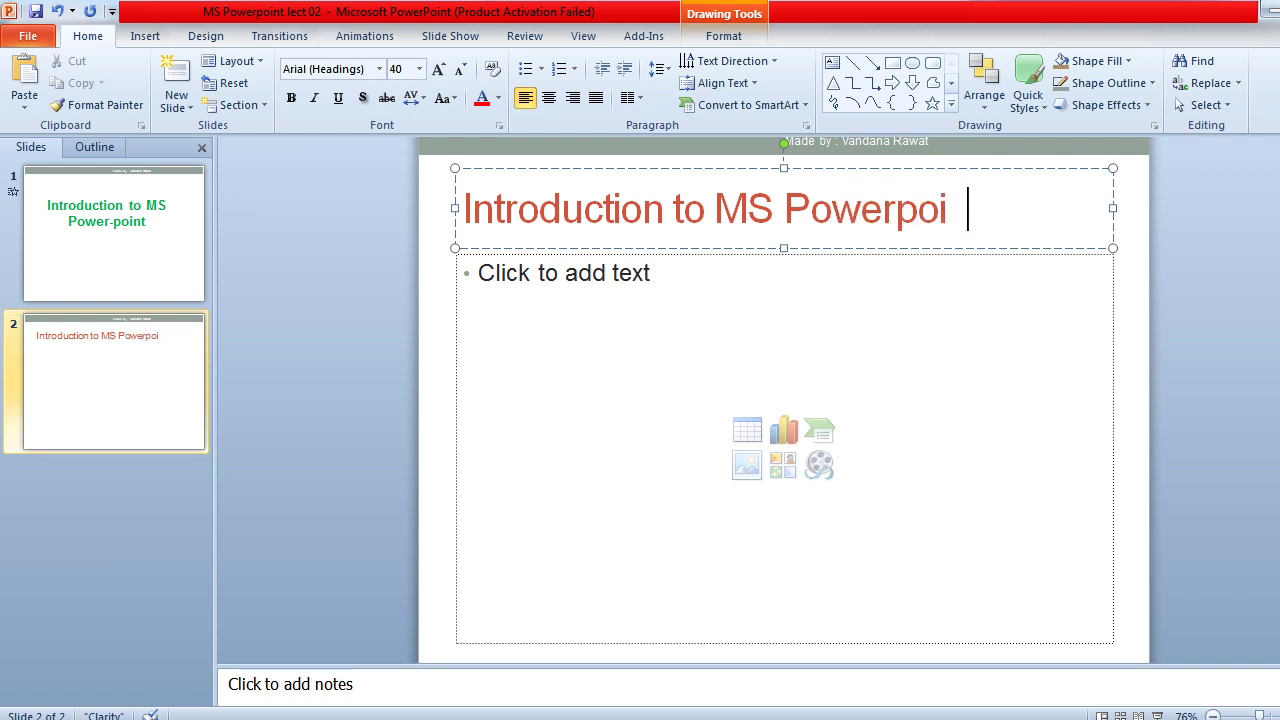
pyautogui.click(629, 350)
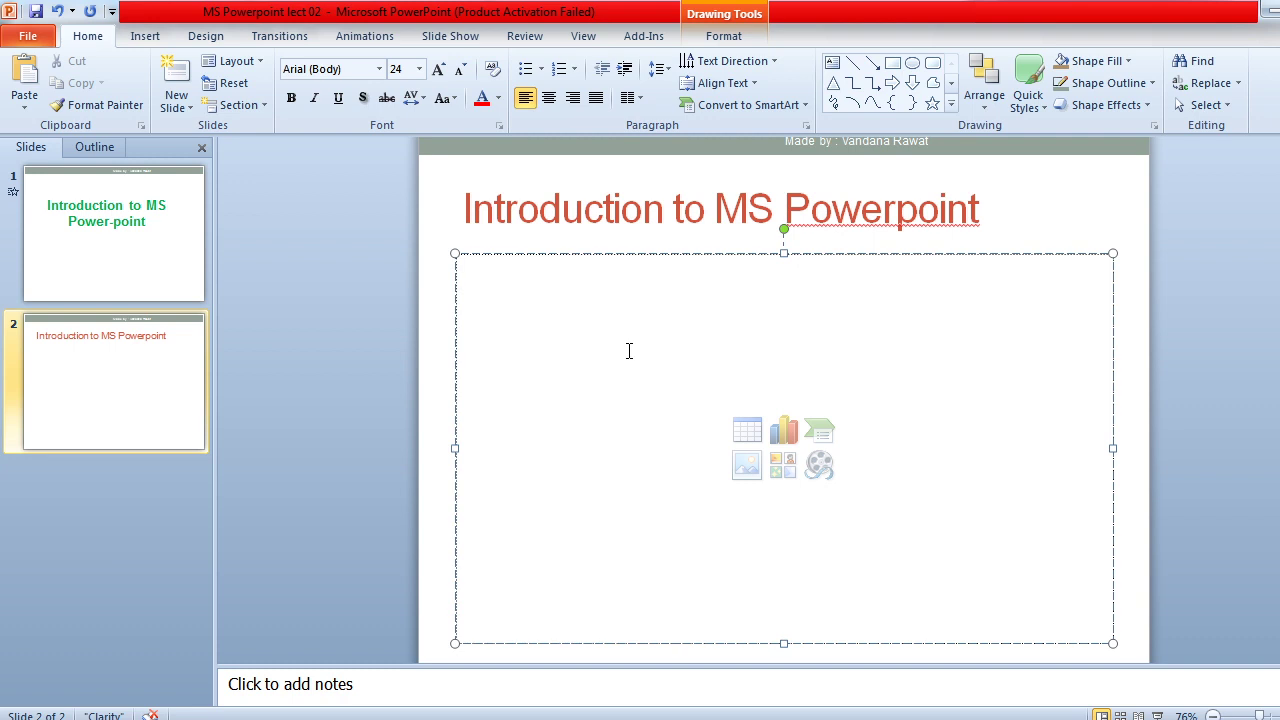
# - Type 'Powerpoint is a presention software package. With the help of this we can create slideshows easily.'
pyautogui.write('Po')
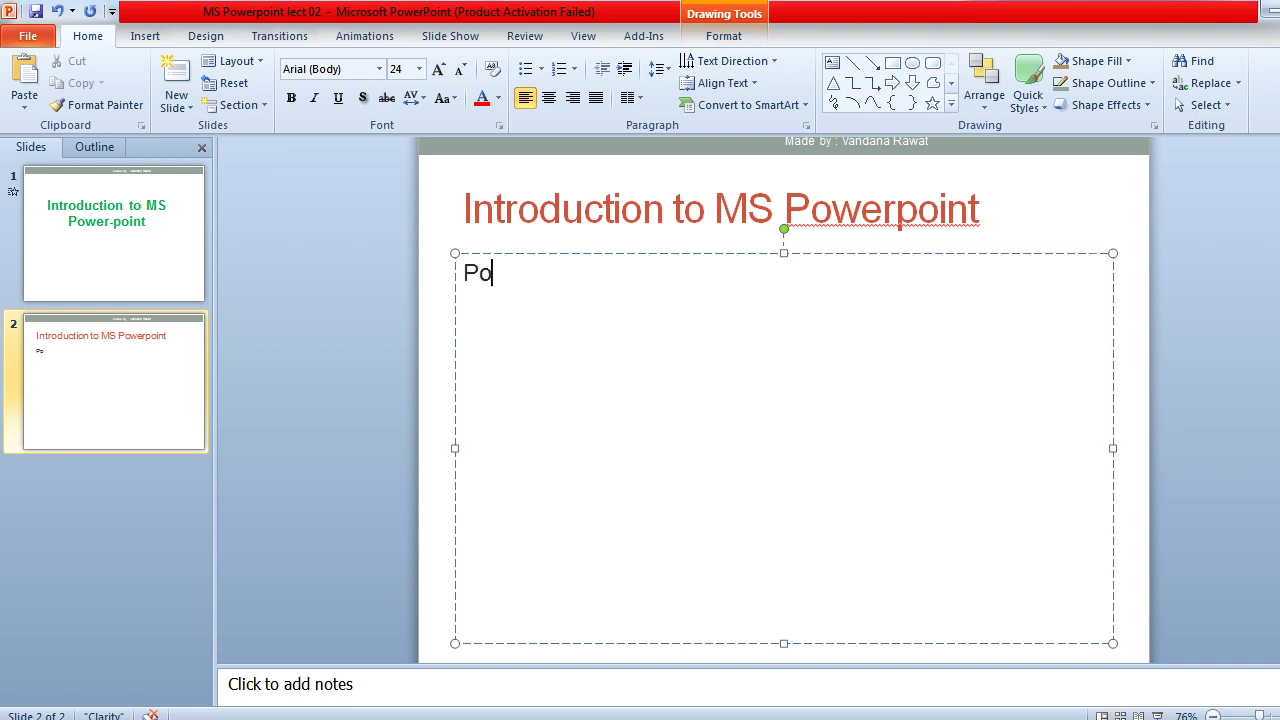
pyautogui.write('werpoin')
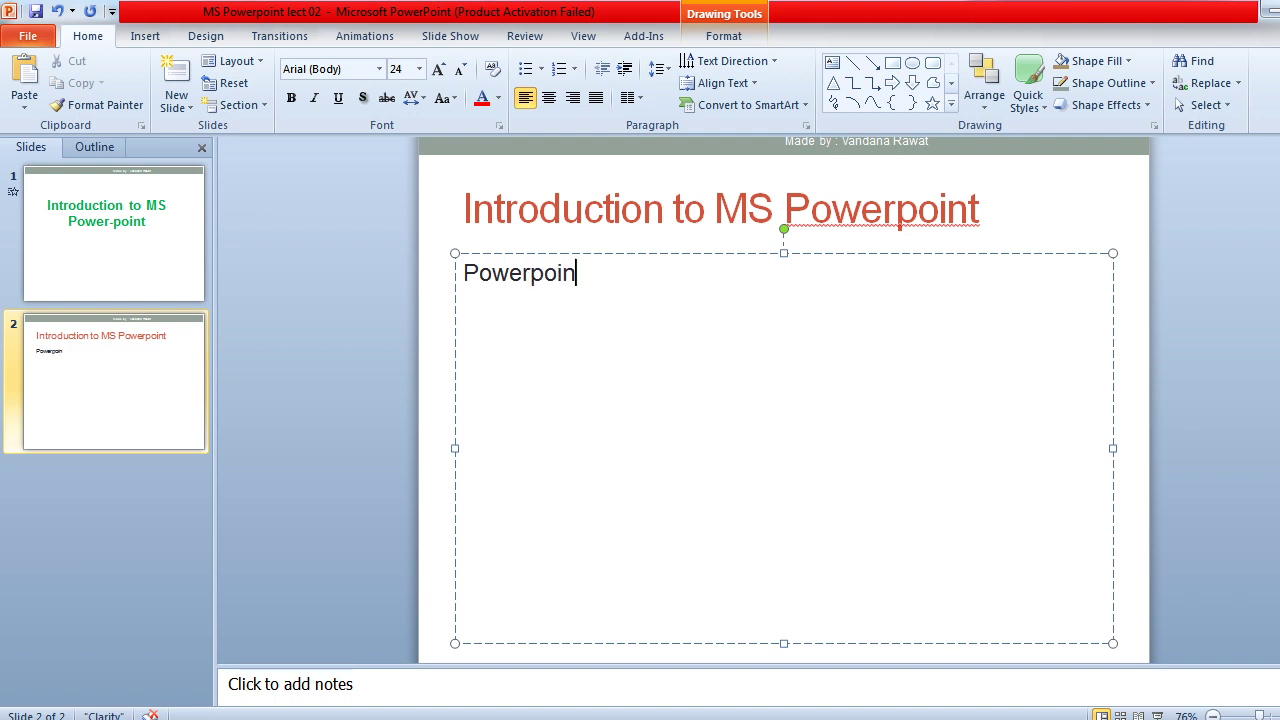
pyautogui.write('t is a pre')
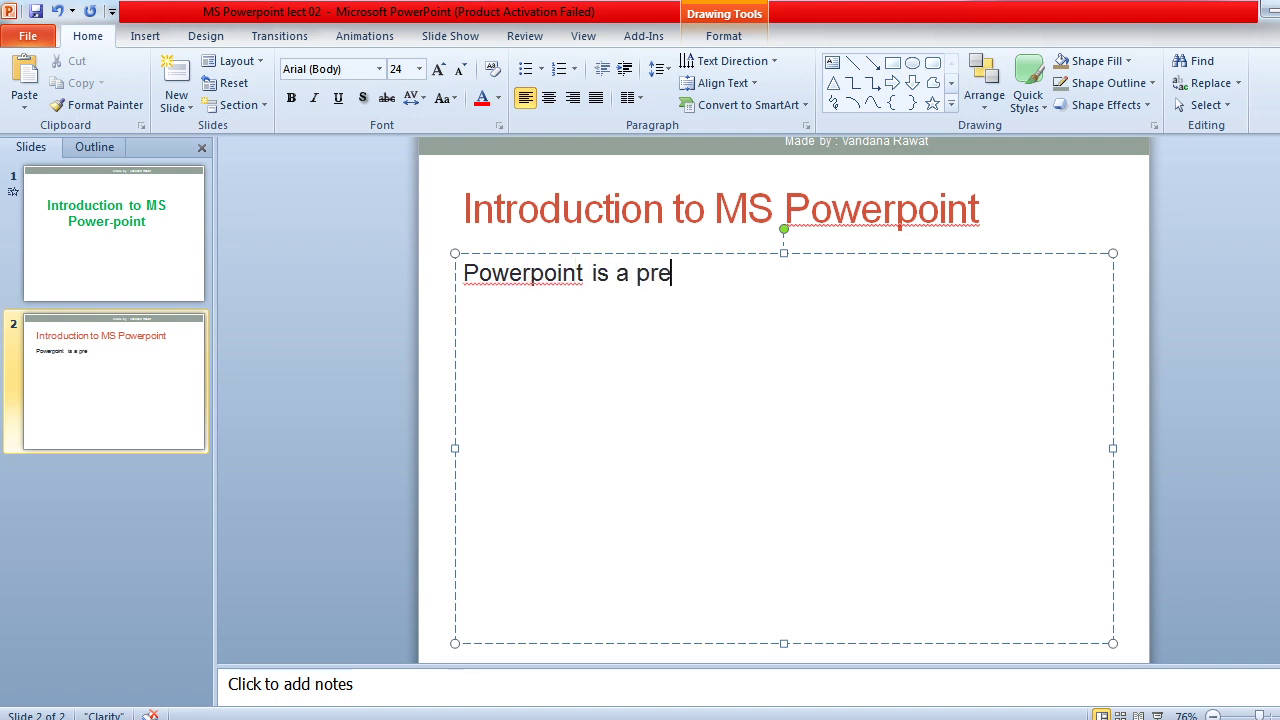
pyautogui.write('sention ')
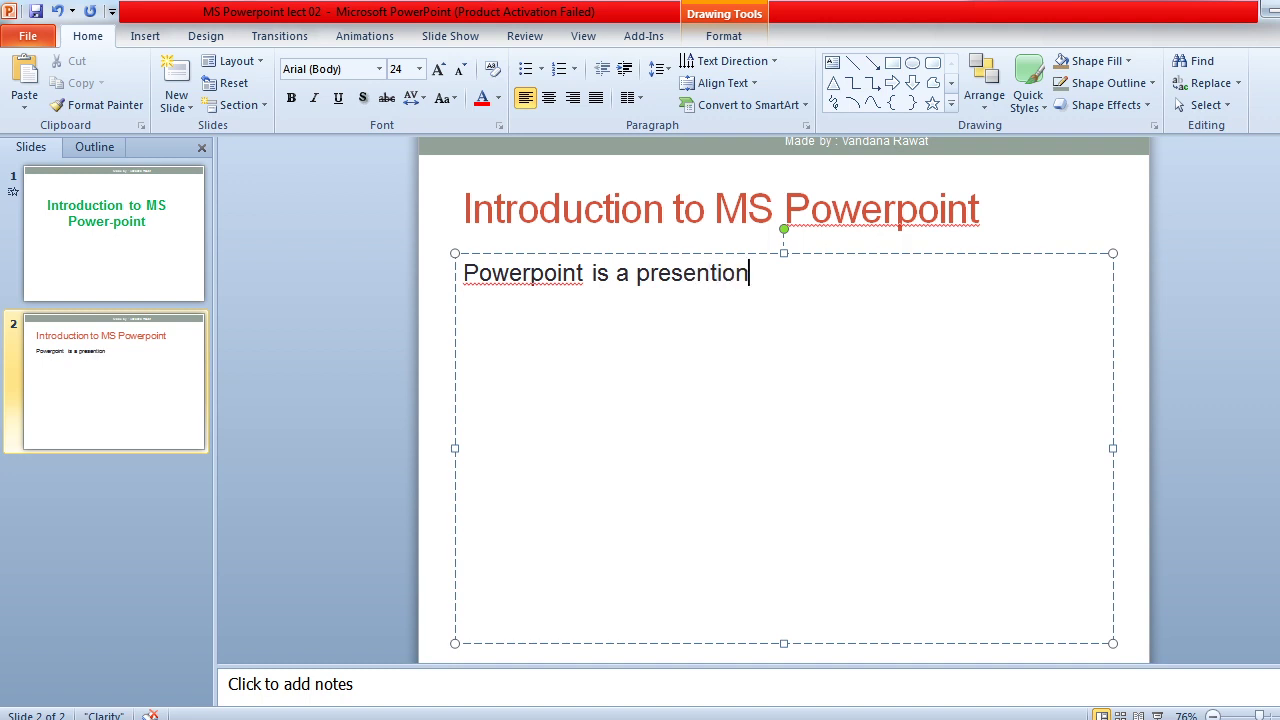
pyautogui.write('software package')
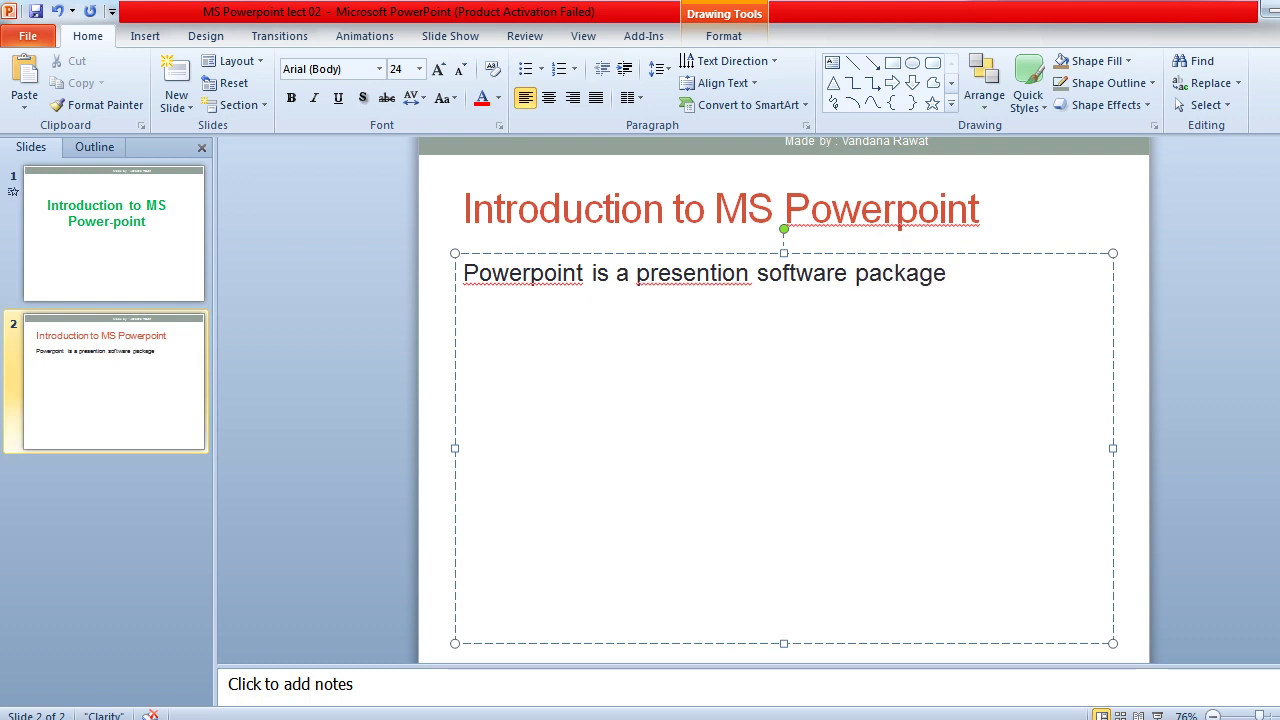
pyautogui.write('.')
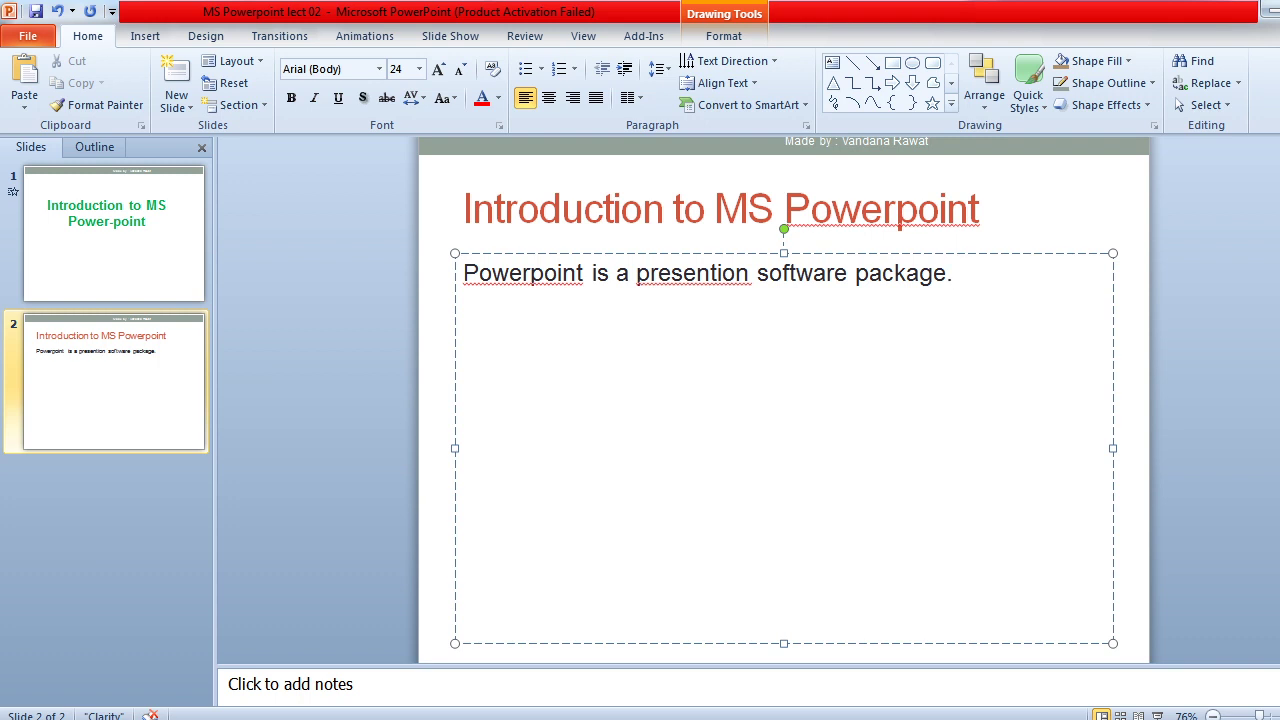
pyautogui.write(' With the help of this we can ')
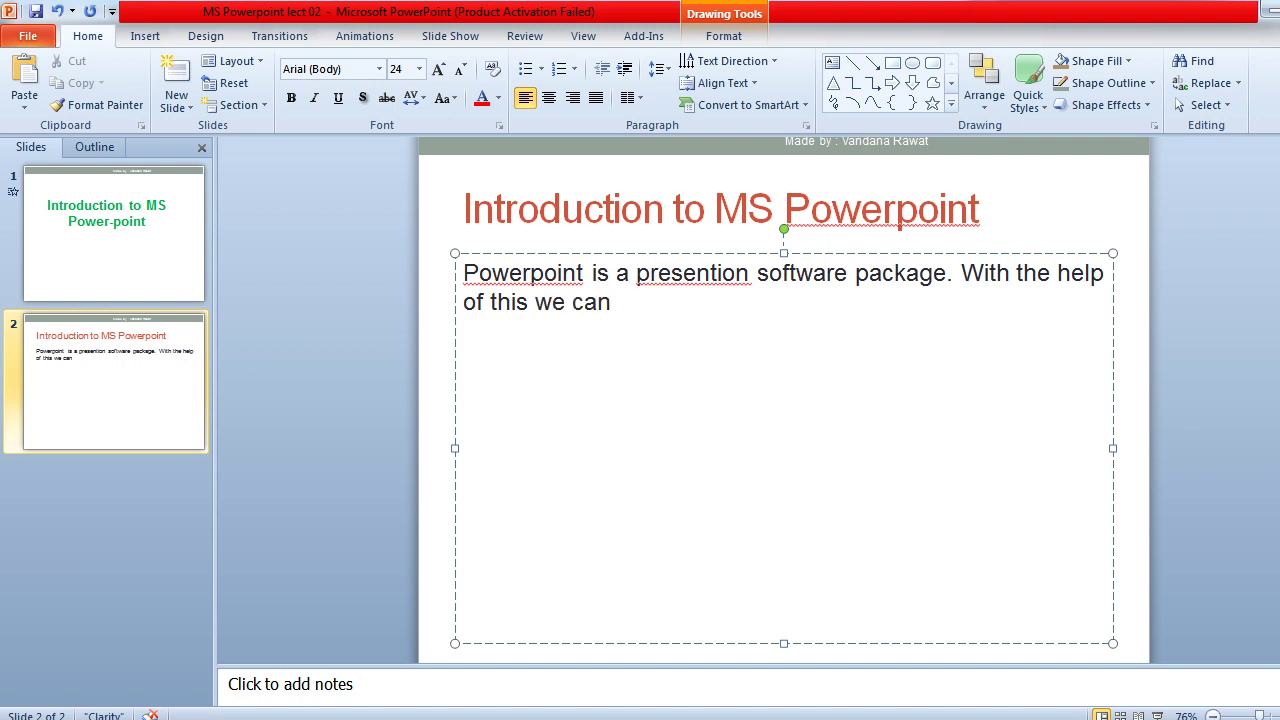
pyautogui.write('create sli')
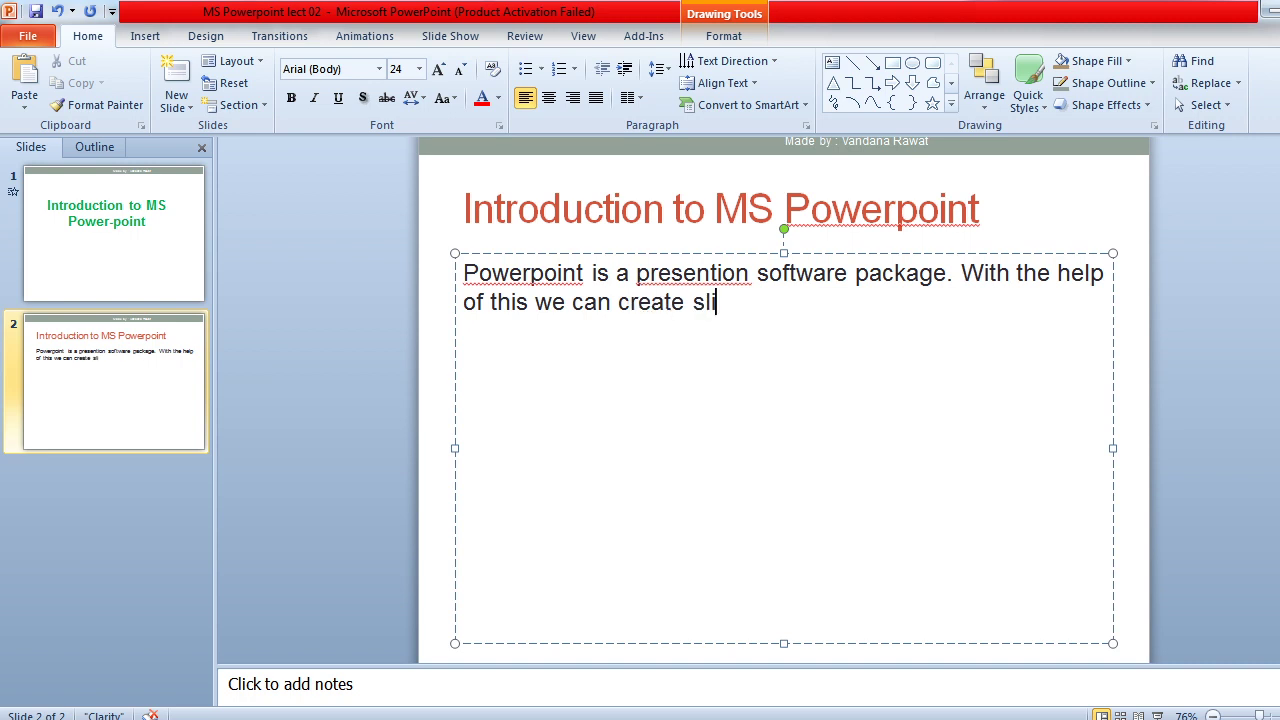
pyautogui.write('deshows')
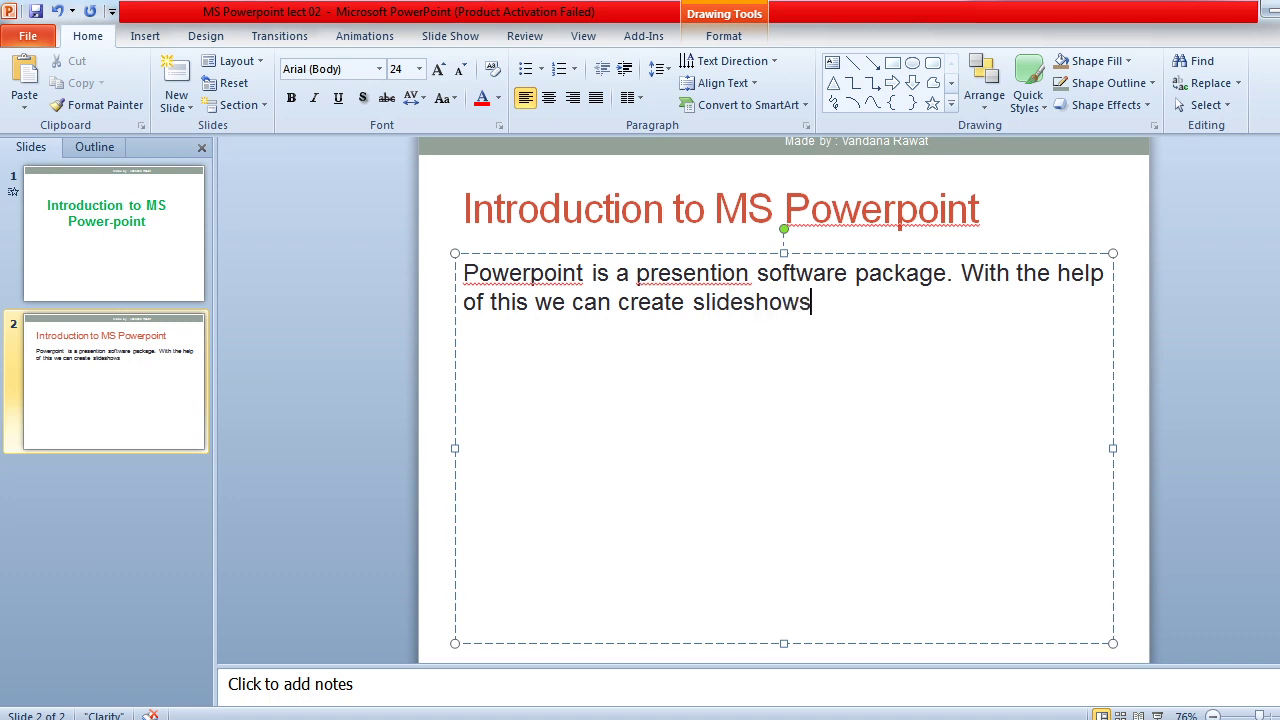
pyautogui.write(' easily.')
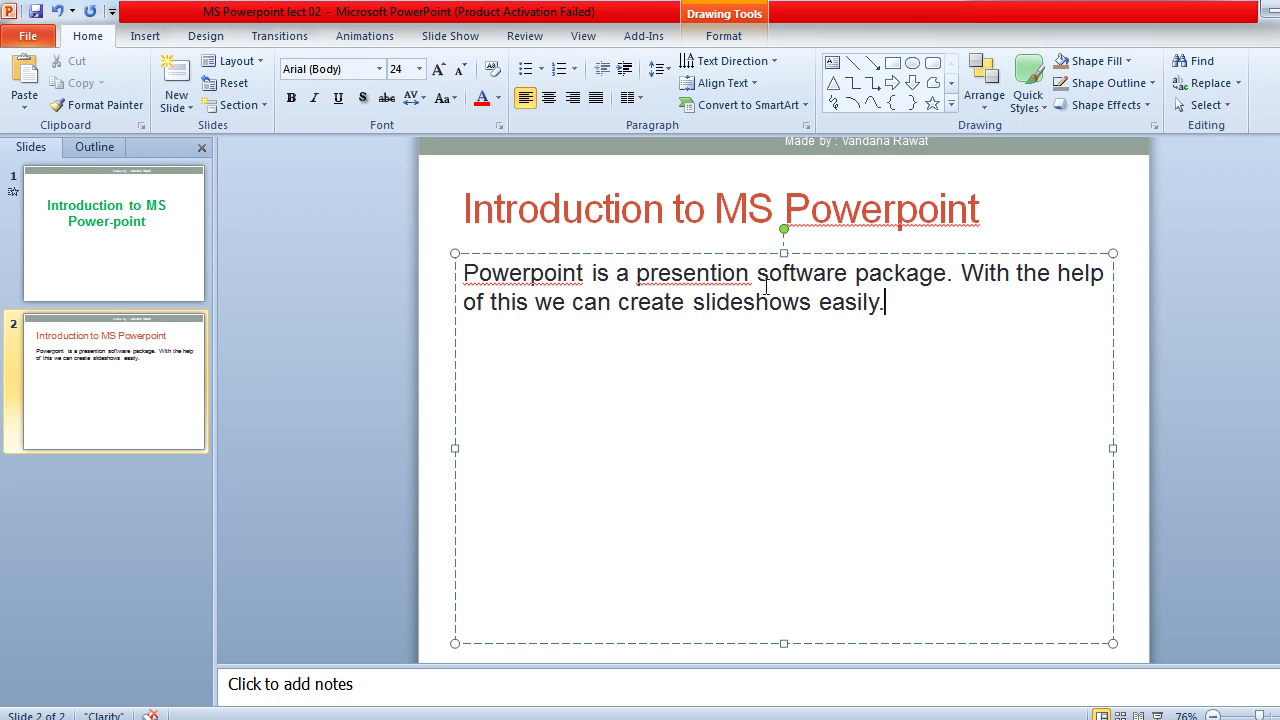
# - Correct 'presention' to 'presentation' and 'Powerpoint' to 'PowerPoint' in the body paragraph
pyautogui.rightClick(686, 276)
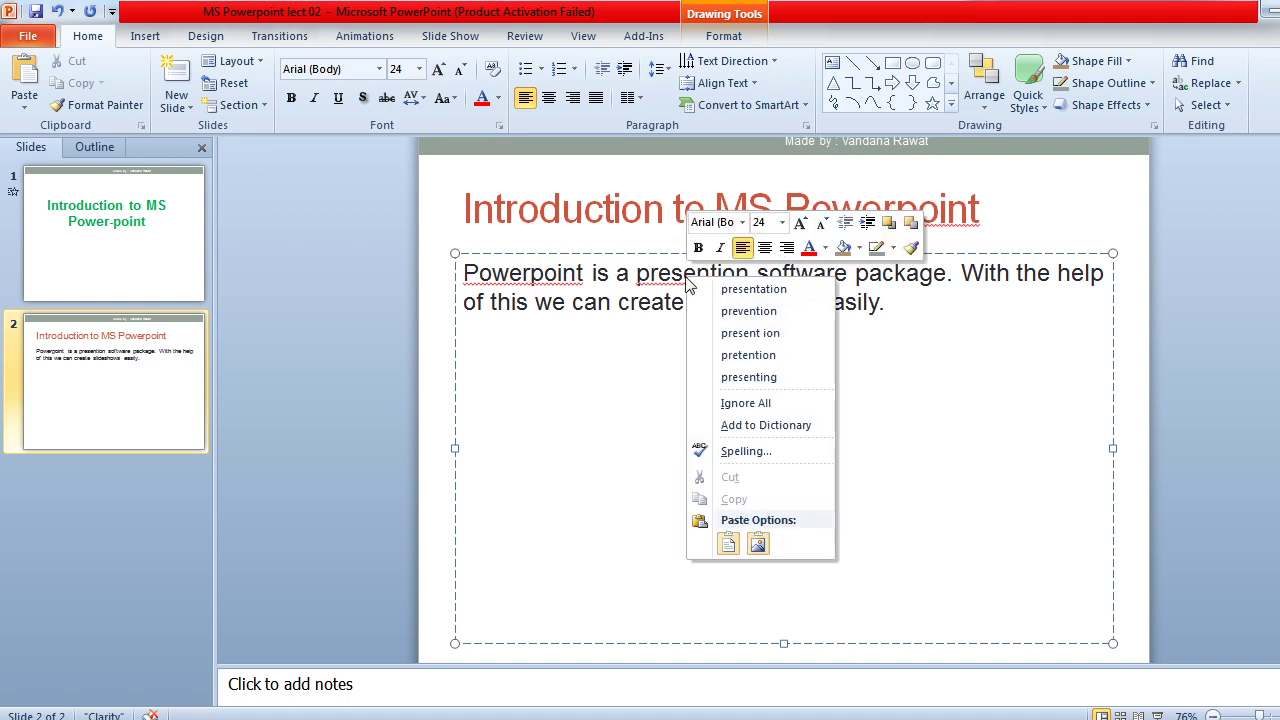
pyautogui.click(740, 291)
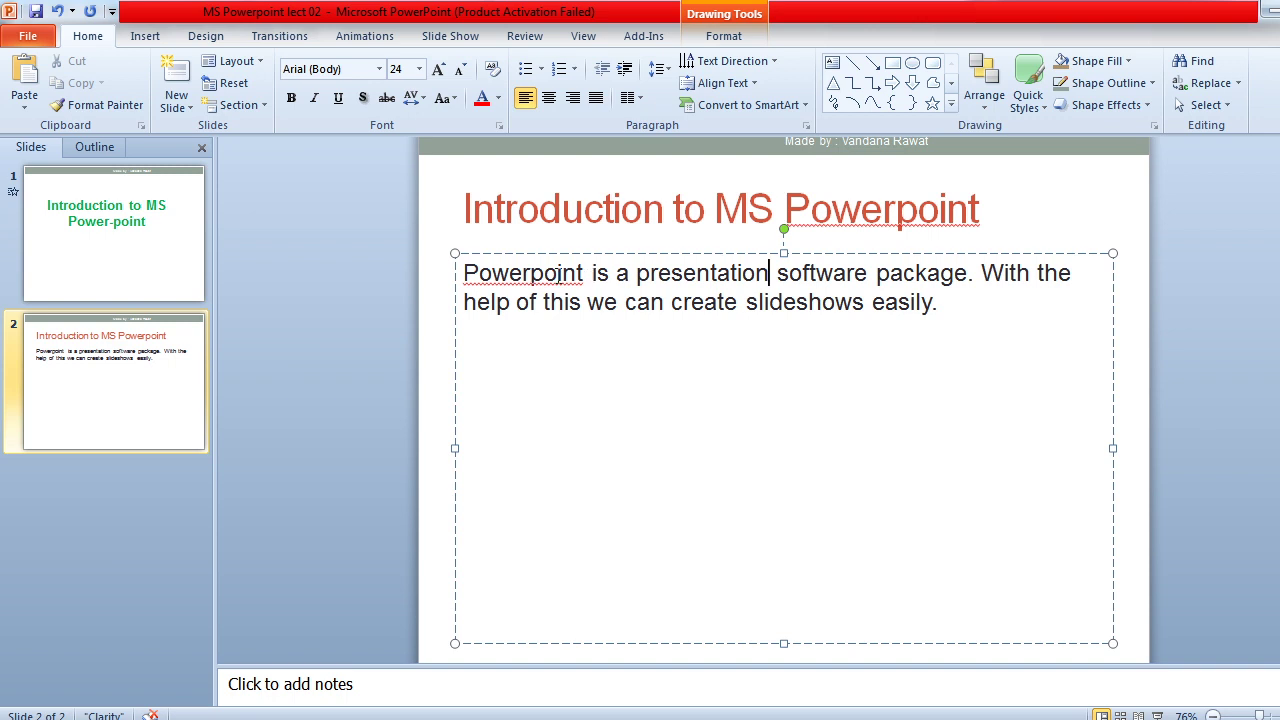
pyautogui.rightClick(521, 272)
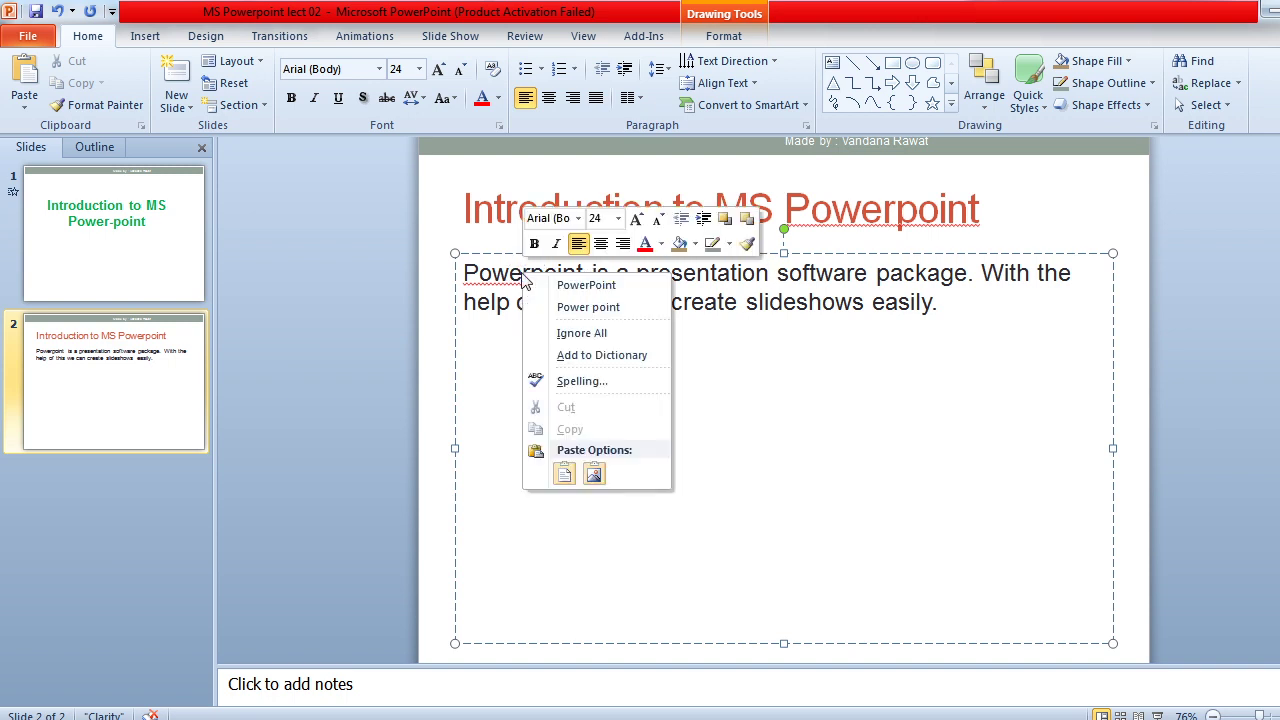
pyautogui.click(577, 286)
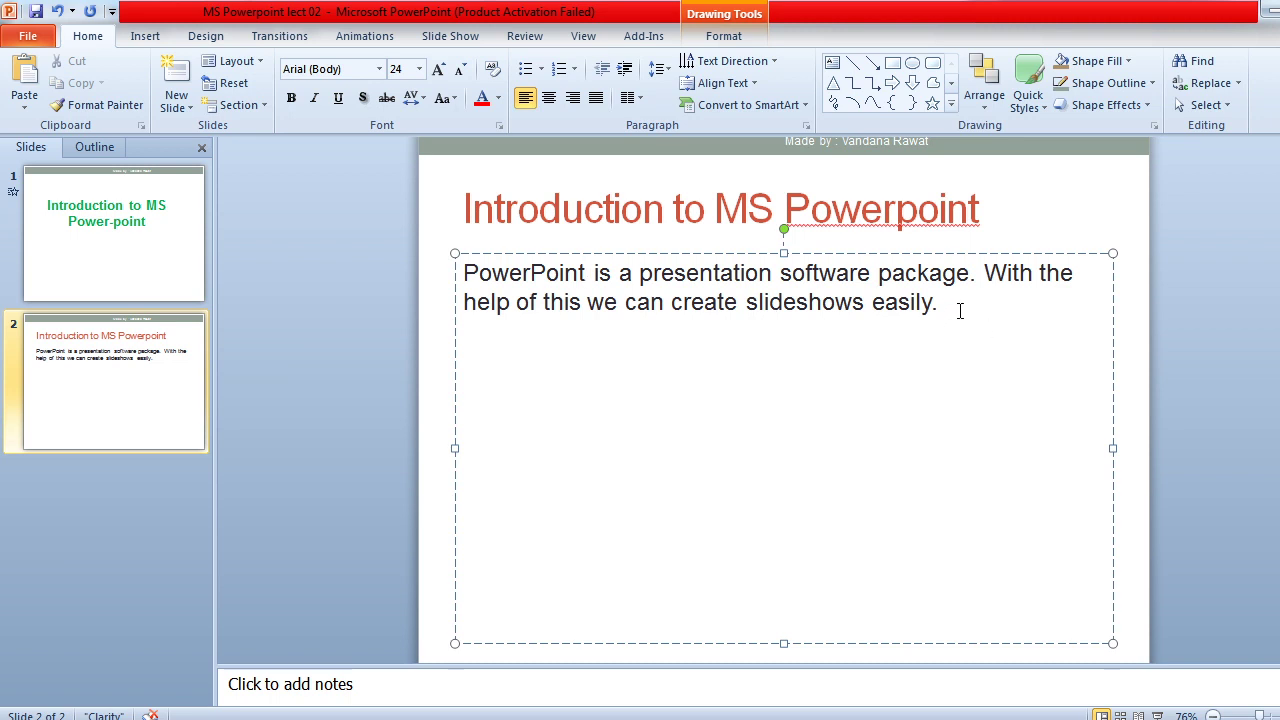
# - Change the slide 2 title to read 'Introduction to MS PowerPoint'
pyautogui.click(915, 206)
pyautogui.press('BackSpace')
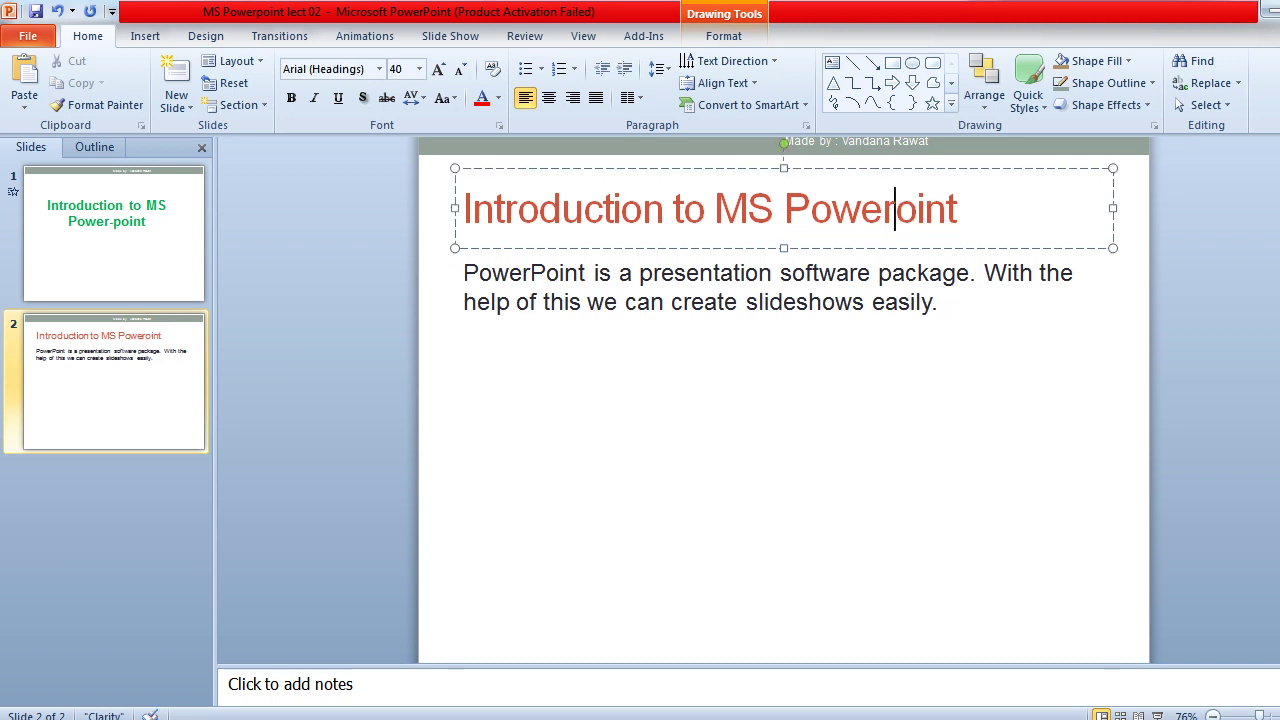
pyautogui.write('P')
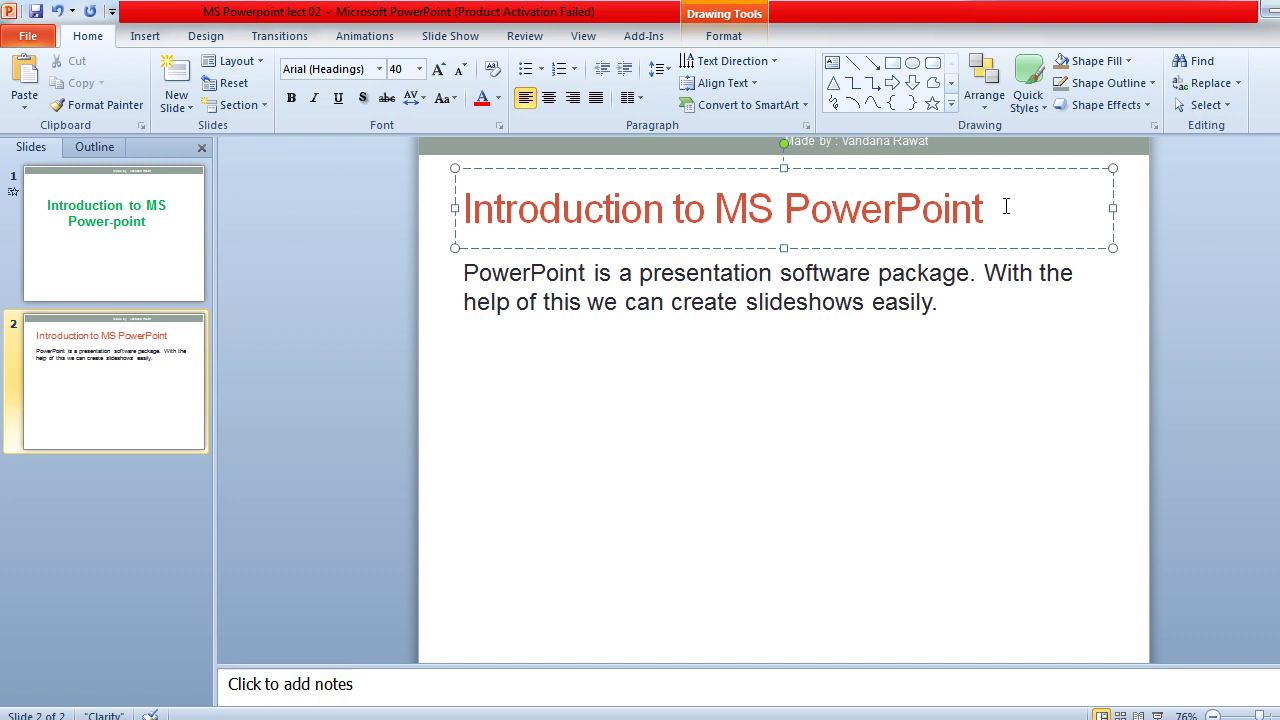
pyautogui.click(634, 318)
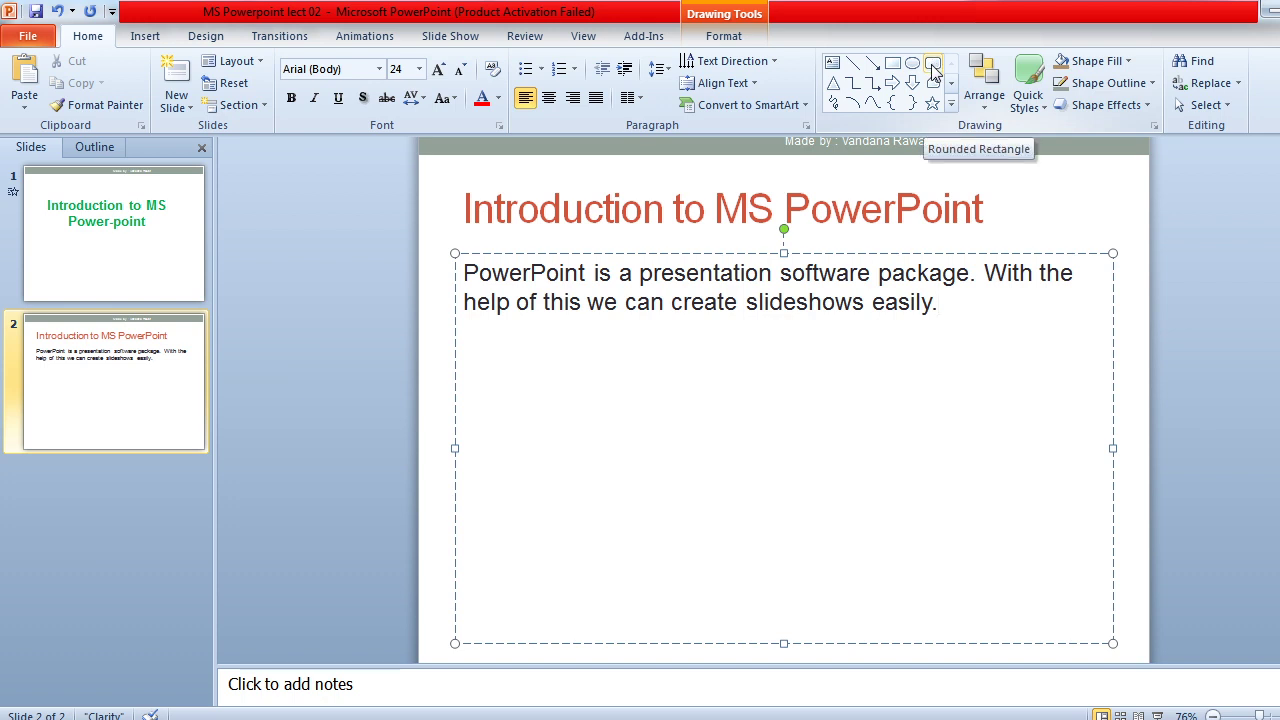
# - Draw a parallelogram below the paragraph, filled Red, Text 2, Lighter 60%
pyautogui.click(951, 103)
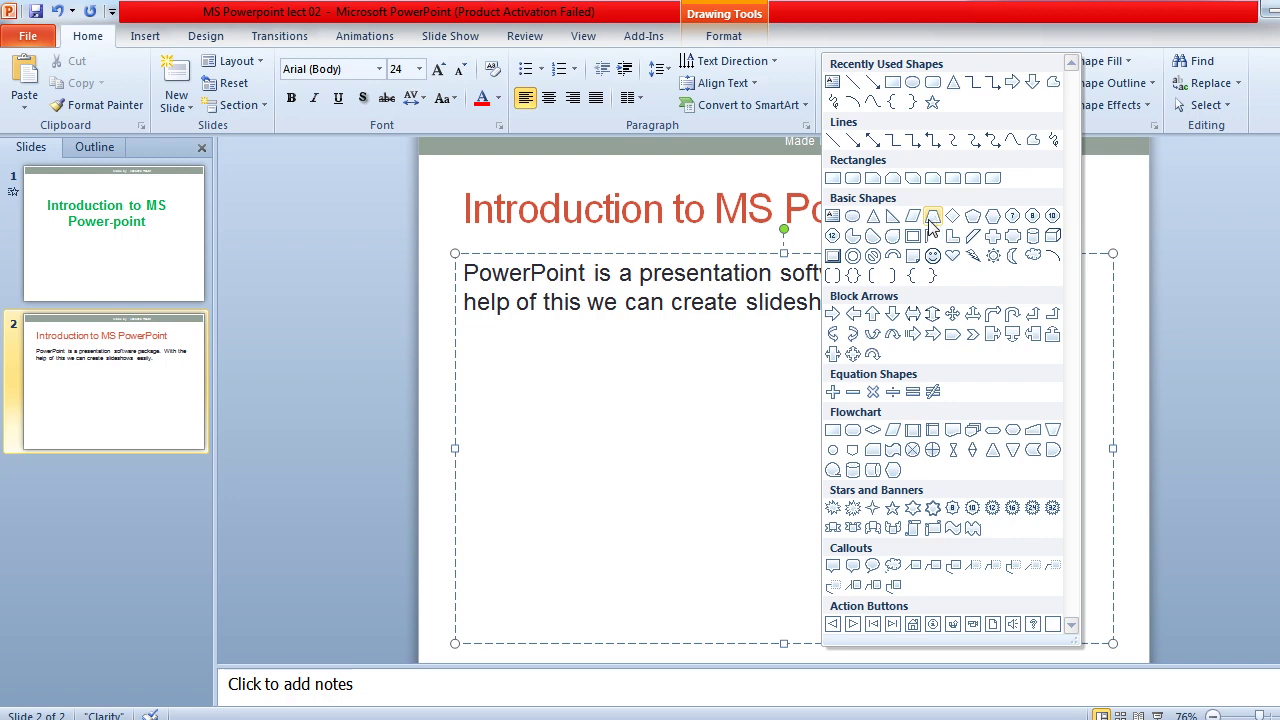
pyautogui.click(913, 217)
pyautogui.moveTo(771, 370); pyautogui.dragTo(853, 545)
pyautogui.moveTo(1054, 557); pyautogui.dragTo(1058, 576)
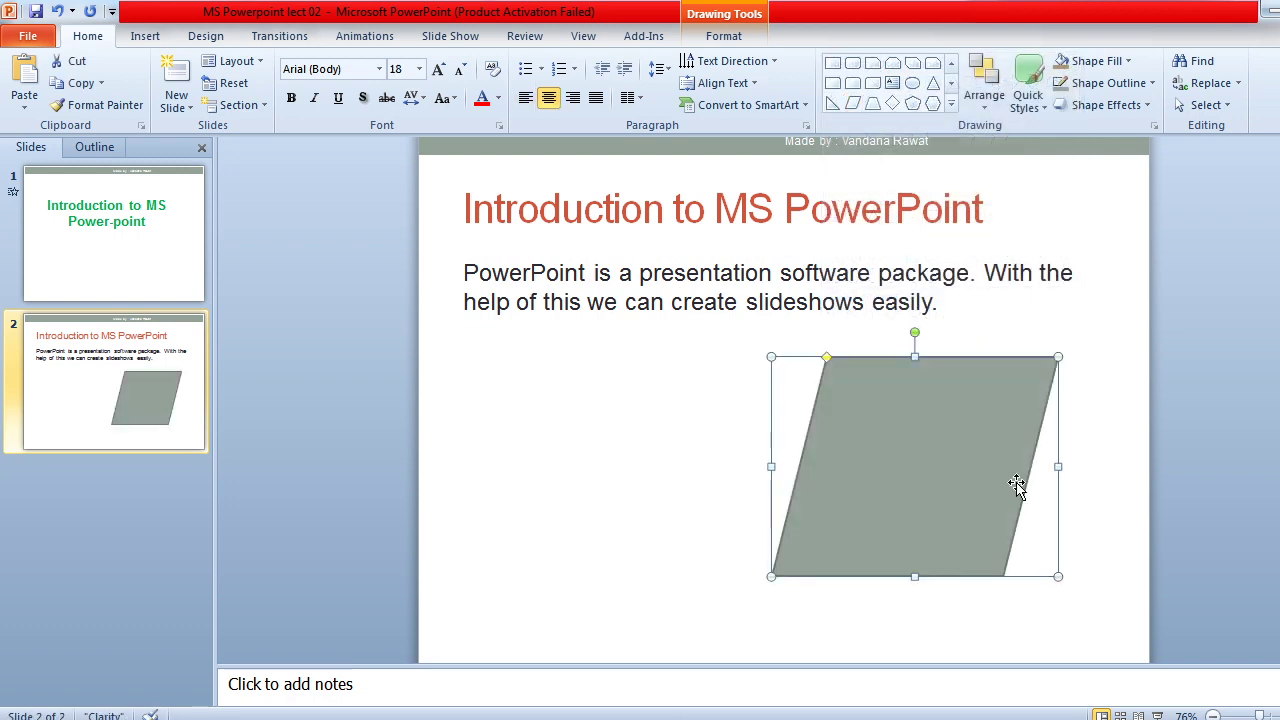
pyautogui.click(1111, 64)
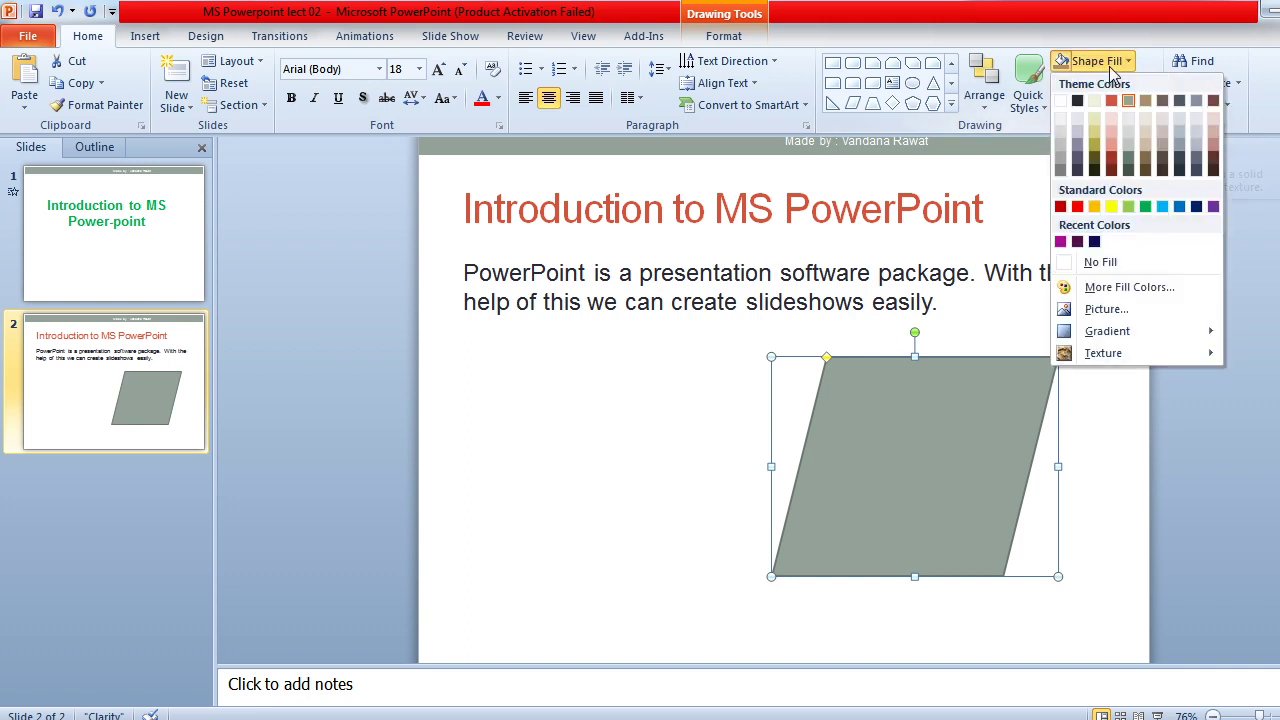
pyautogui.click(1114, 132)
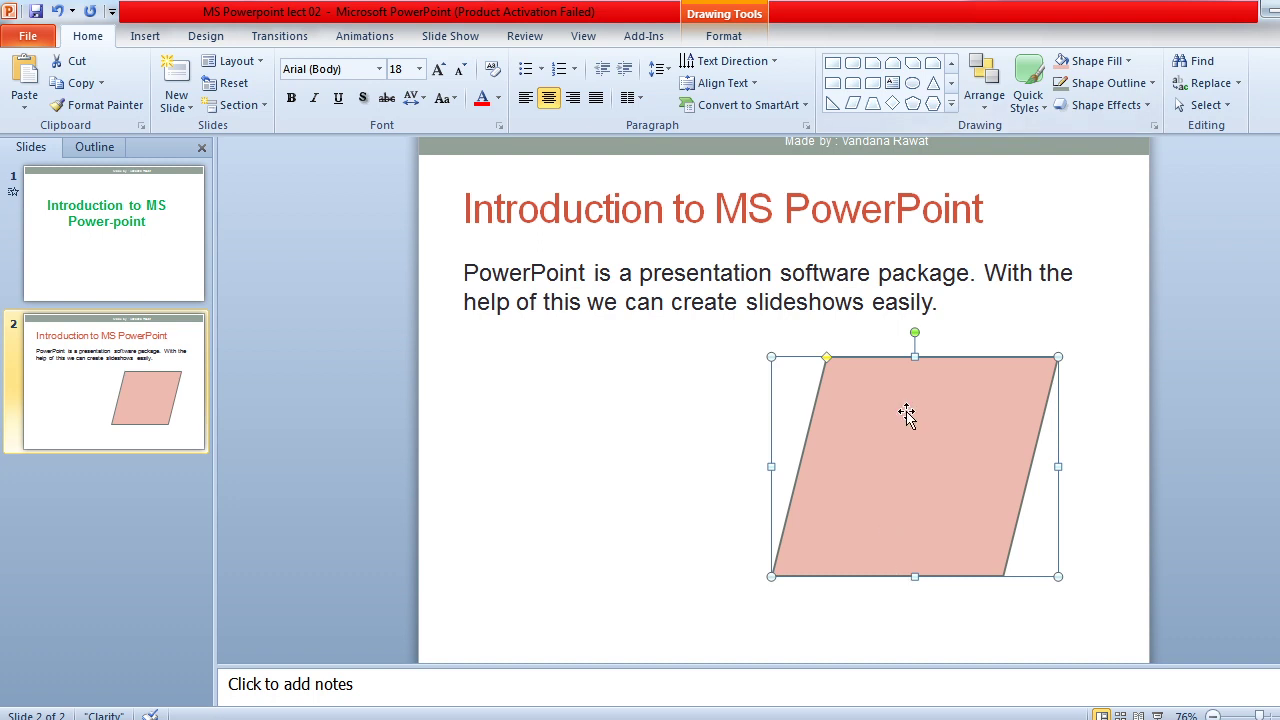
# - Start editing the parallelogram's text and type the heading 'Features availbale :'
pyautogui.rightClick(868, 418)
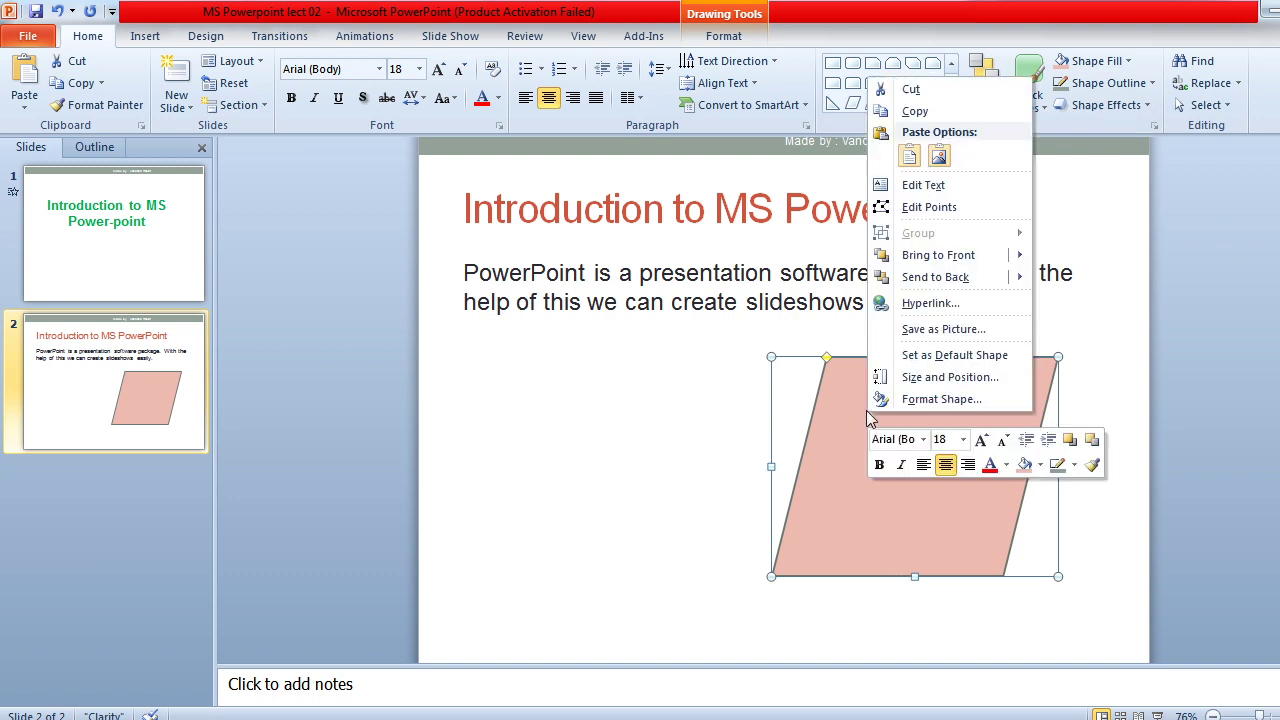
pyautogui.click(940, 185)
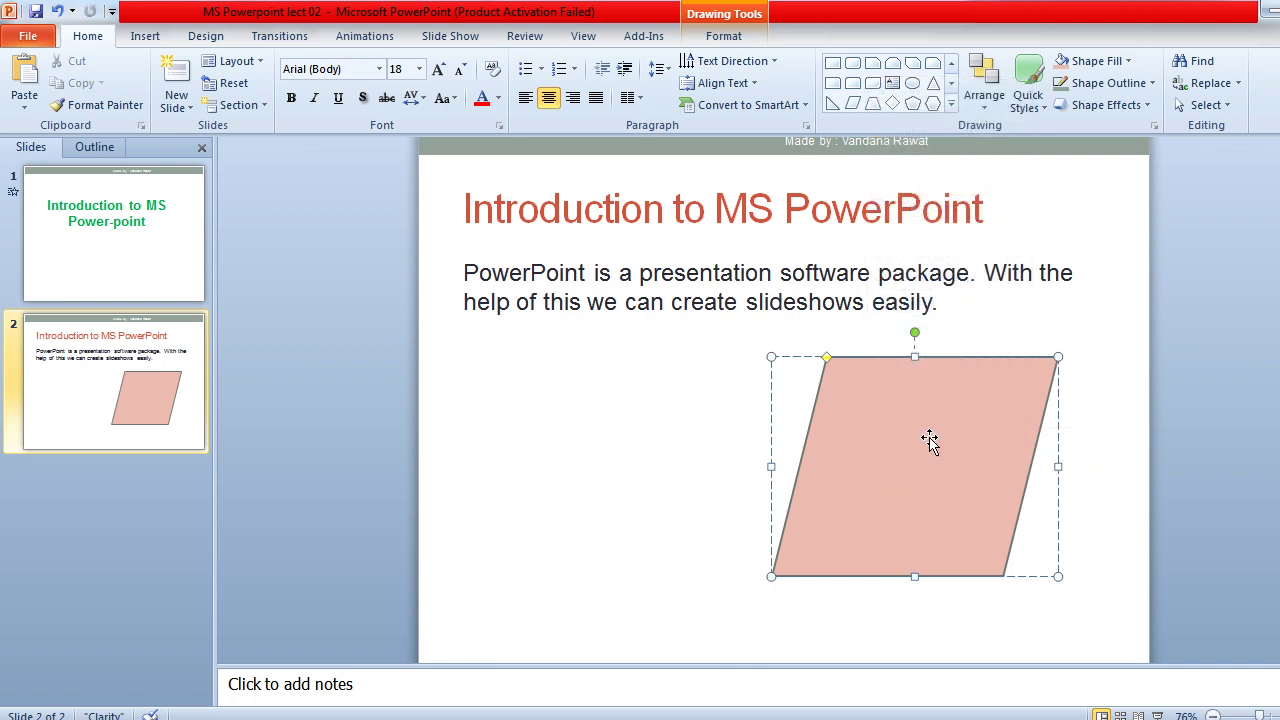
pyautogui.rightClick(928, 428)
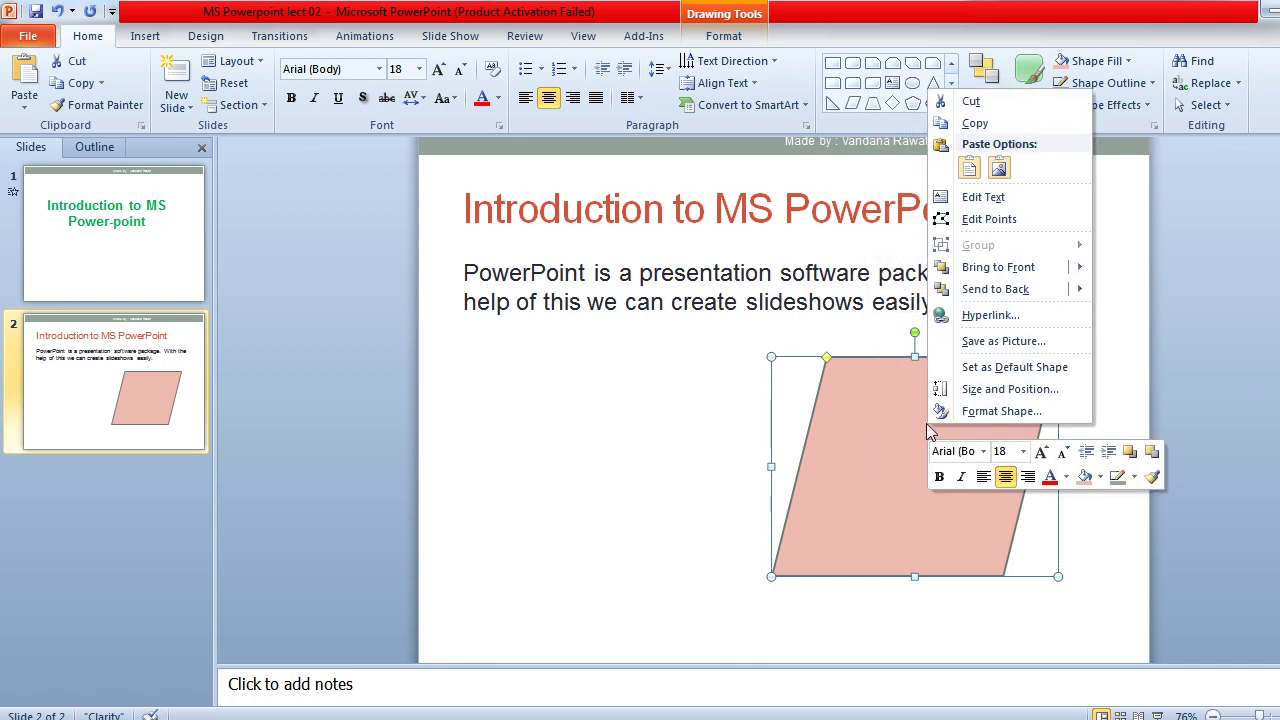
pyautogui.click(978, 198)
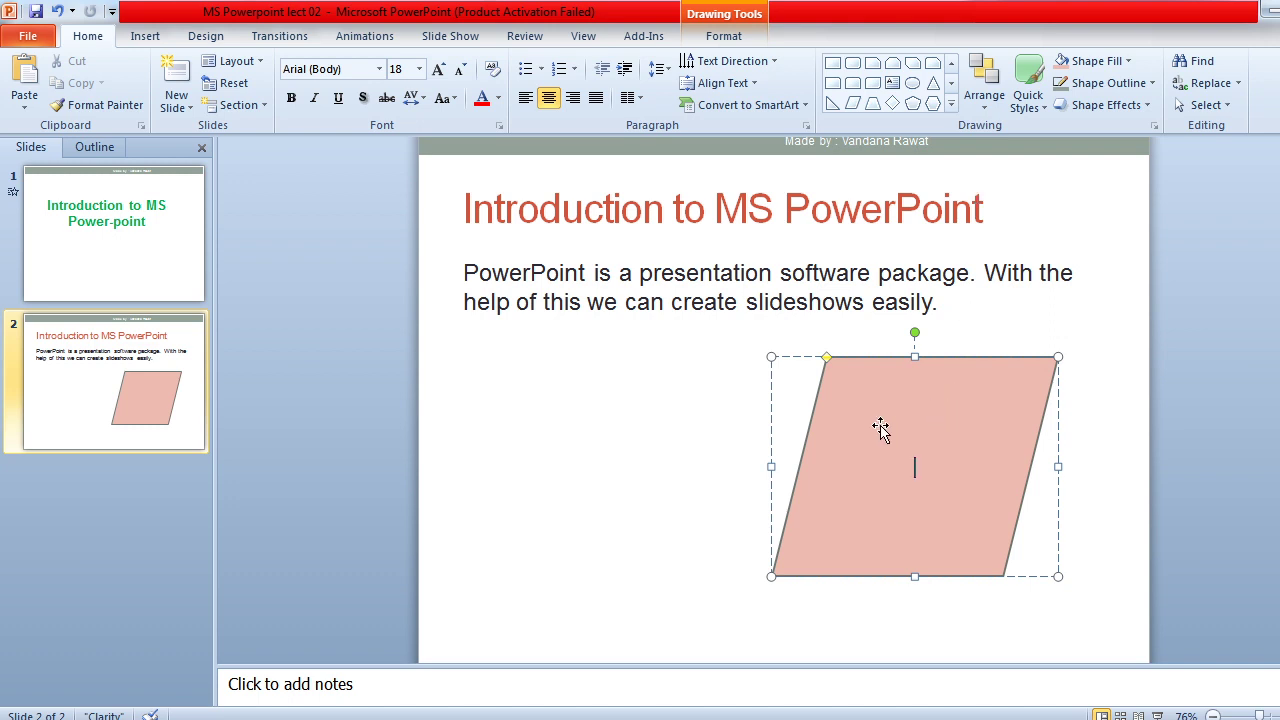
pyautogui.write('Features a')
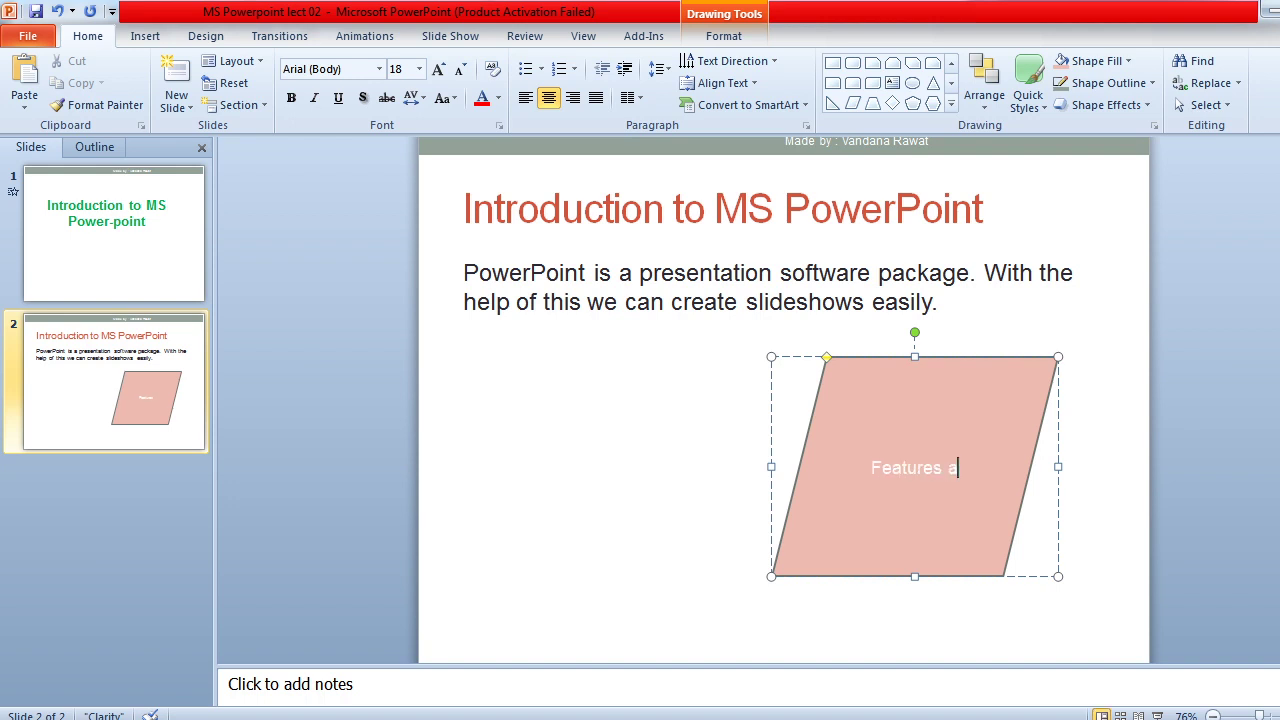
pyautogui.write('vailbale')
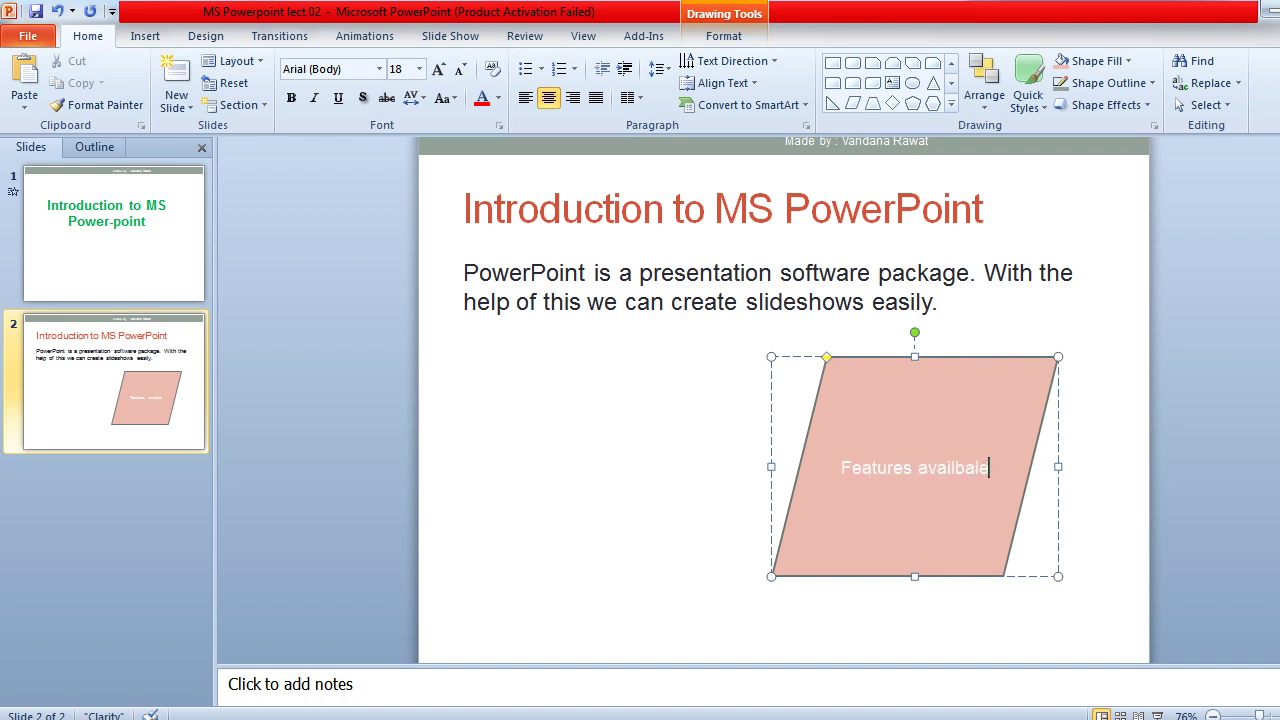
pyautogui.write(' :')
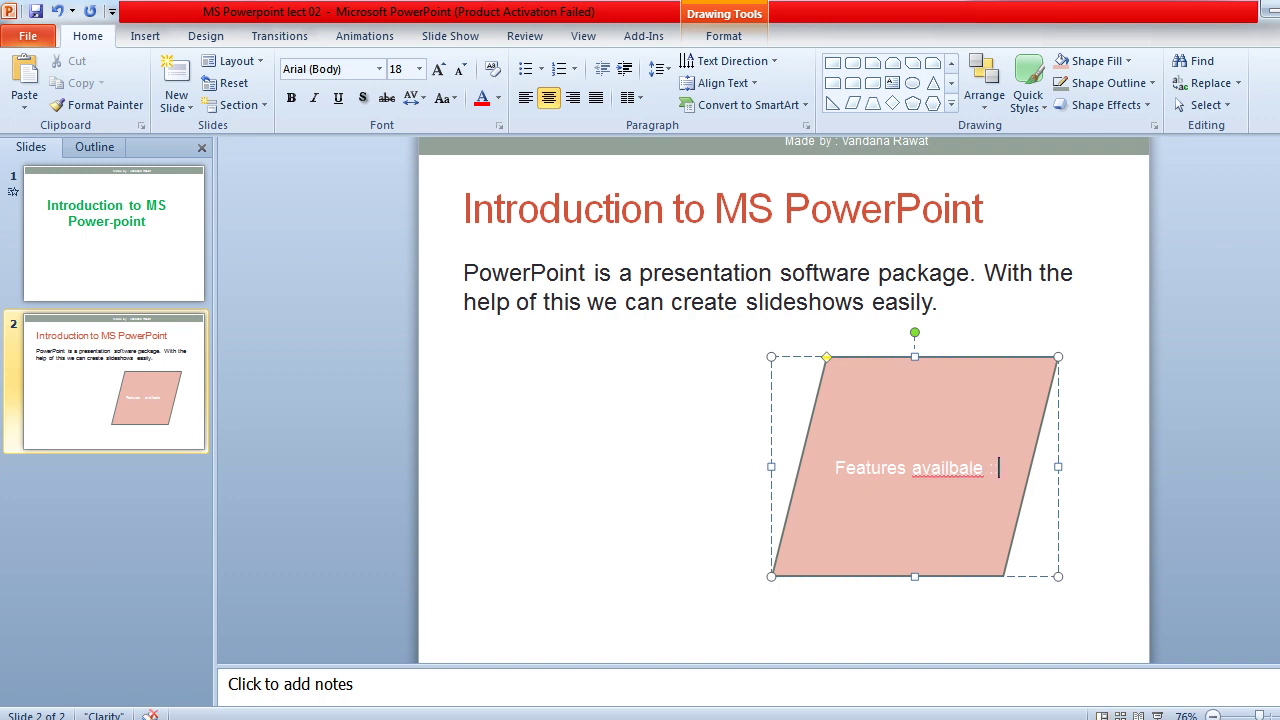
# - Fix 'available' and add 'Animation, transition, spell check, outline tab, slide tab etc.'
pyautogui.press('Left')
pyautogui.press('Left')
pyautogui.press('Left')
pyautogui.press('Left')
pyautogui.press('Right')
pyautogui.press('BackSpace')
pyautogui.press('Right')
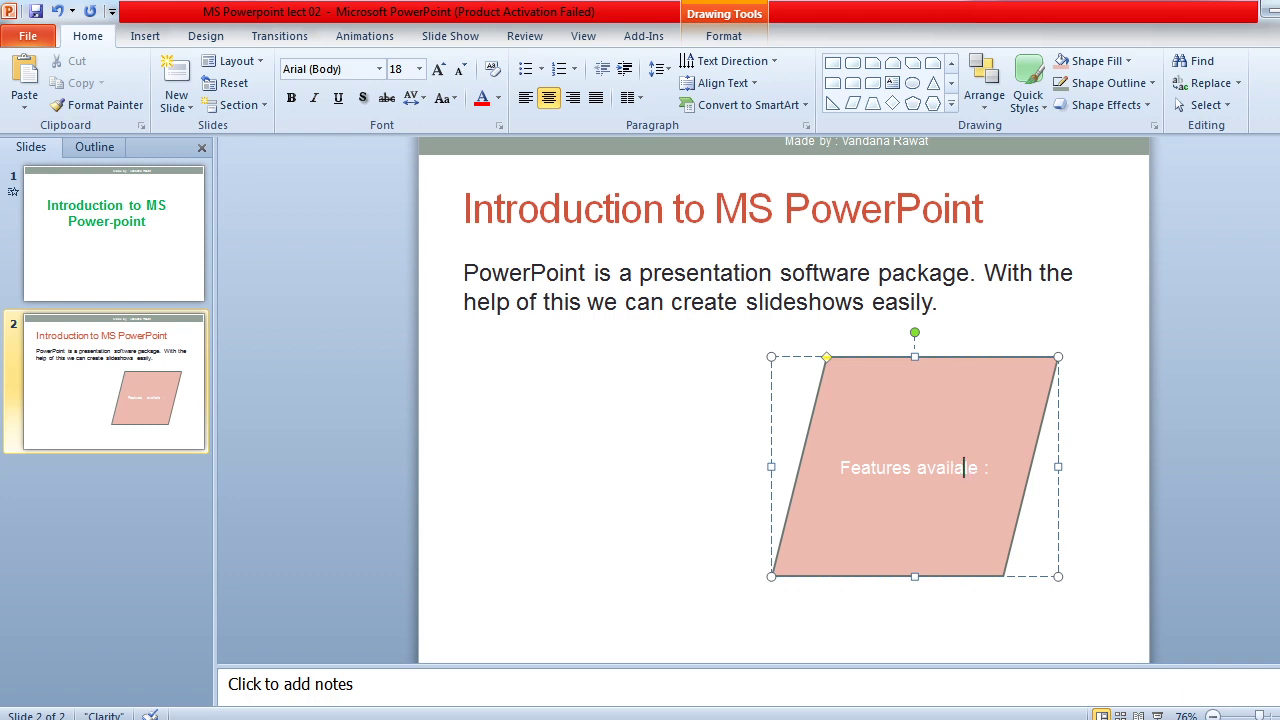
pyautogui.write('b')
pyautogui.press('Right')
pyautogui.press('Right')
pyautogui.press('Right')
pyautogui.press('Right')
pyautogui.write('A')
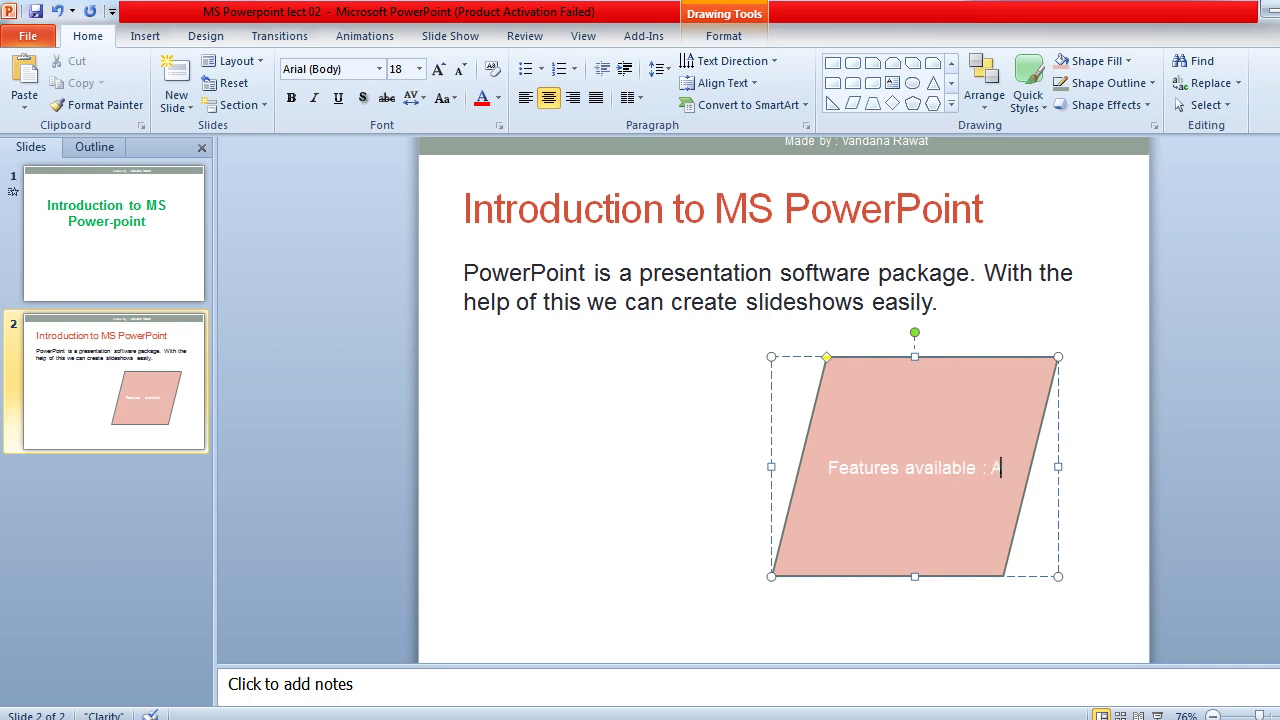
pyautogui.write('nimation, ')
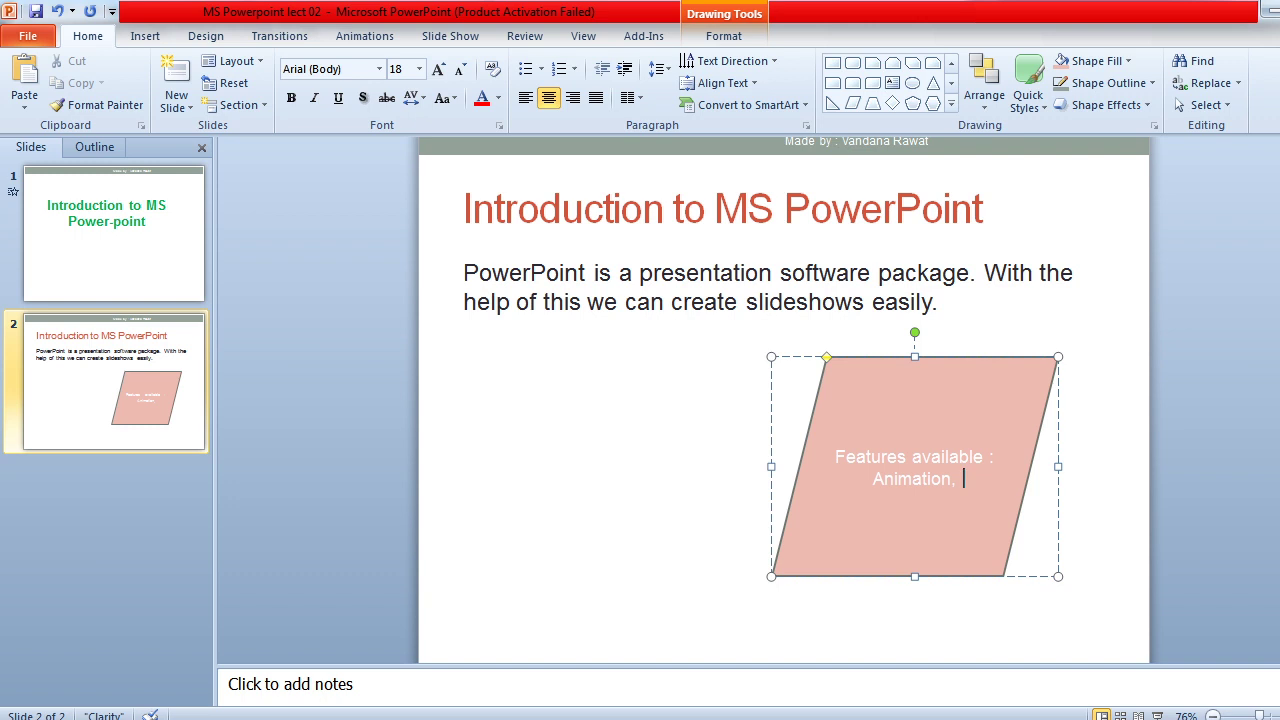
pyautogui.write('transi')
pyautogui.write('tion')
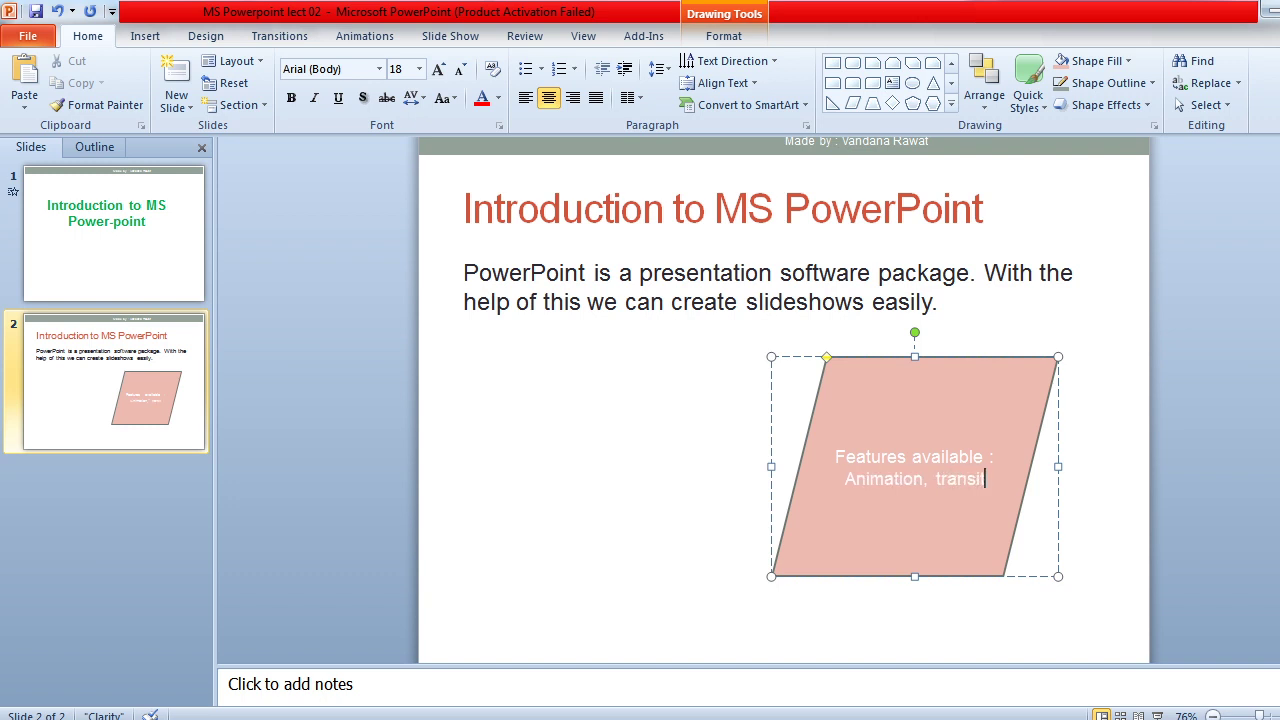
pyautogui.write(', spe')
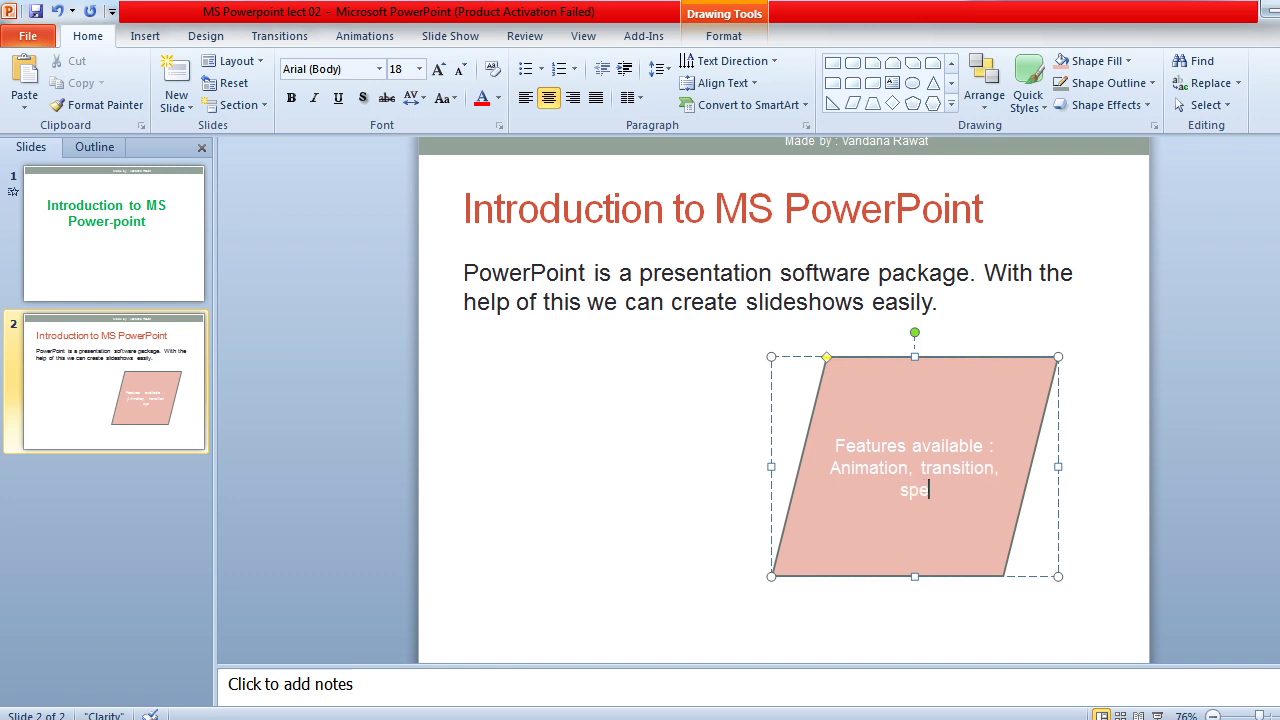
pyautogui.write('ll check')
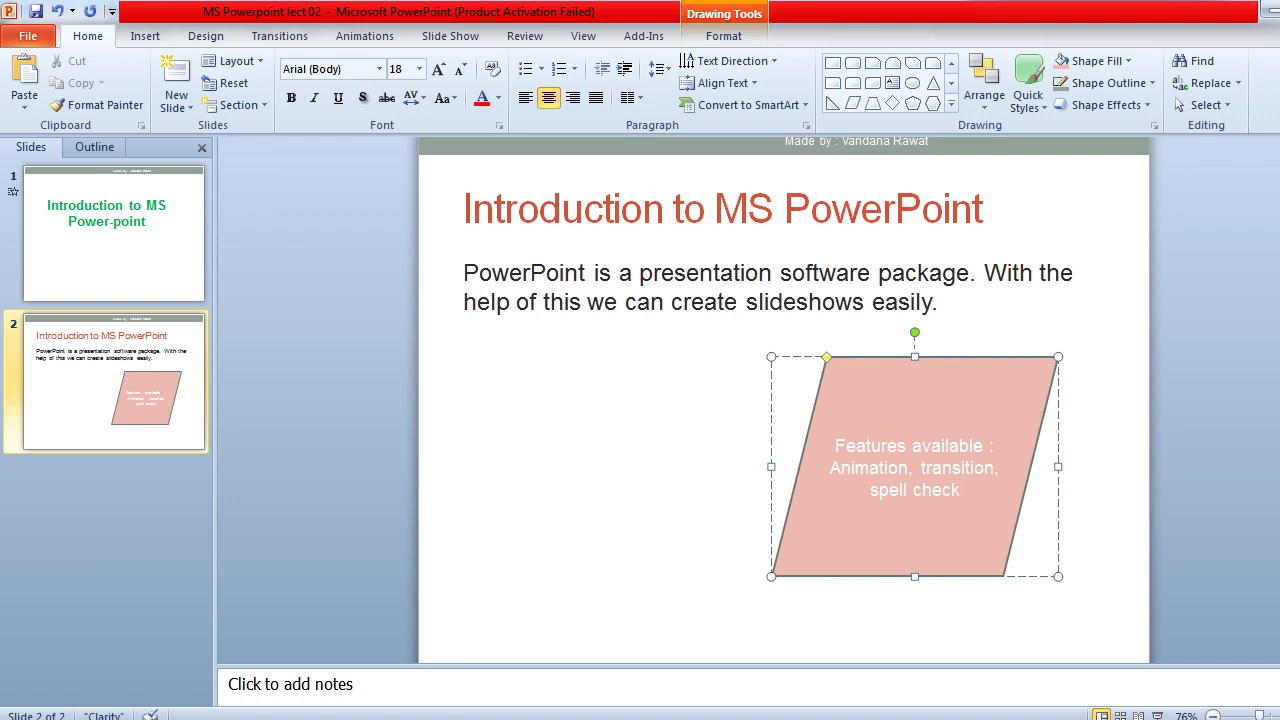
pyautogui.write(', out')
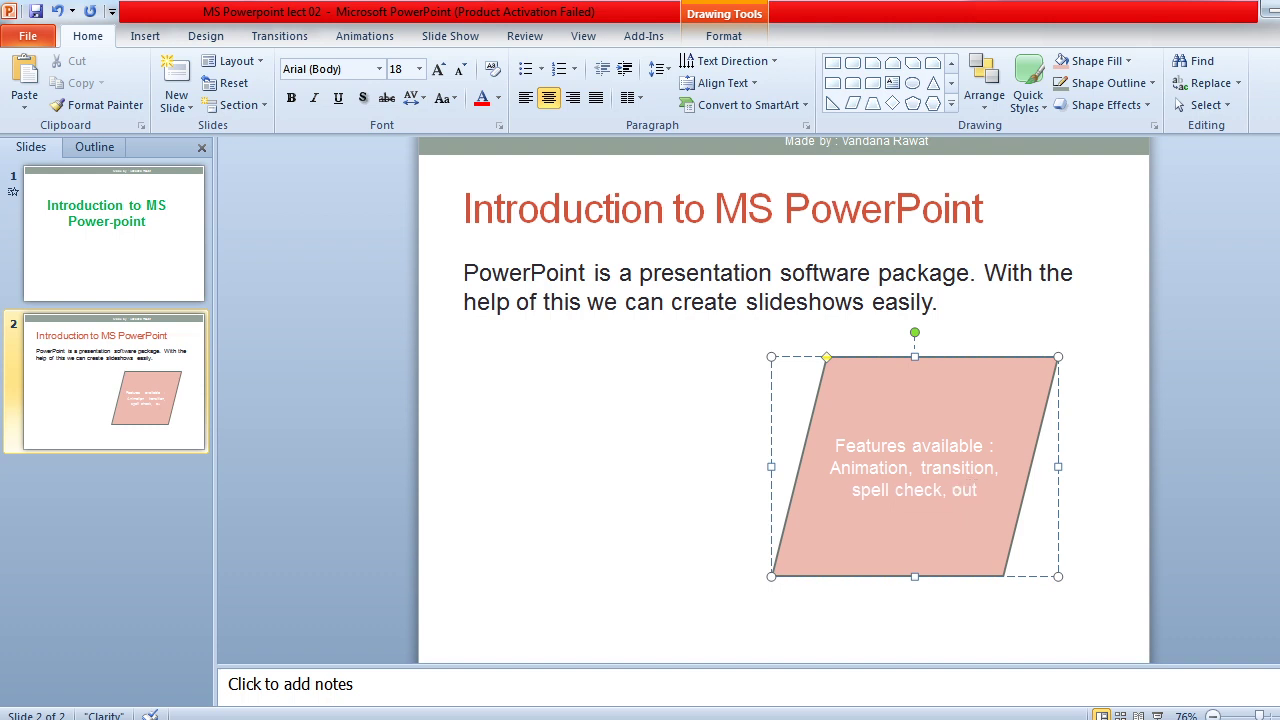
pyautogui.write('line ')
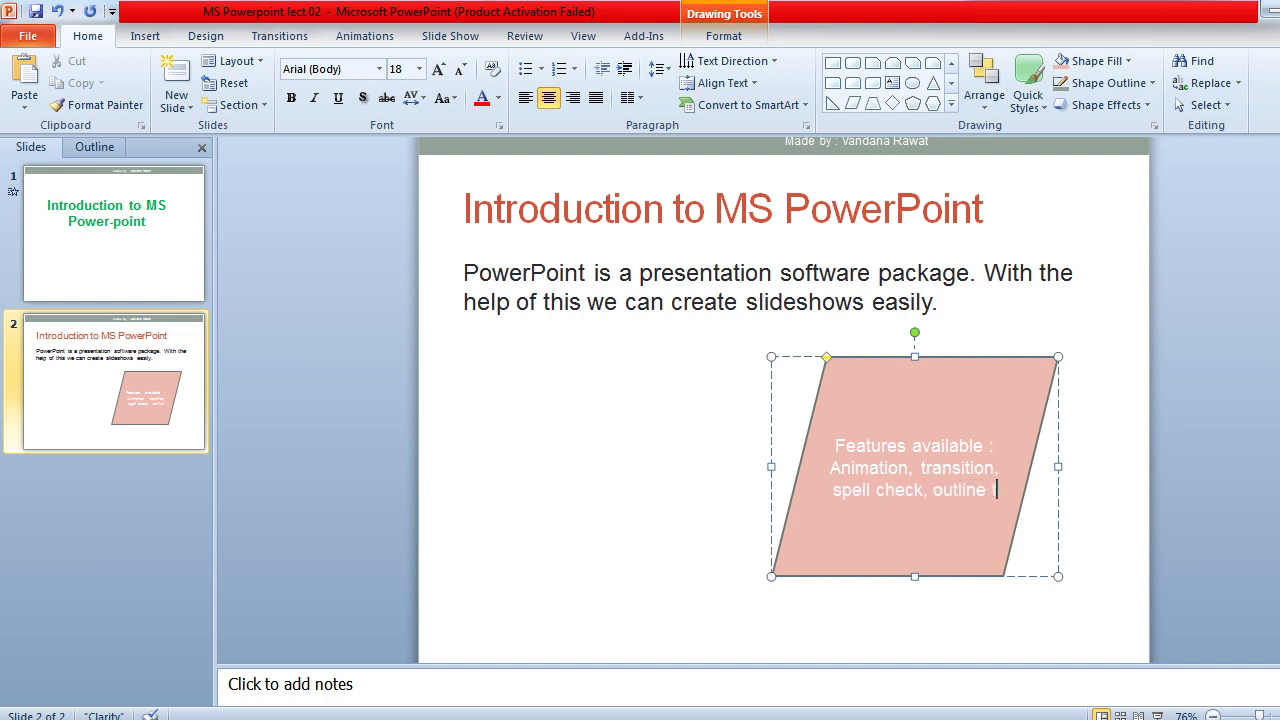
pyautogui.write('tab')
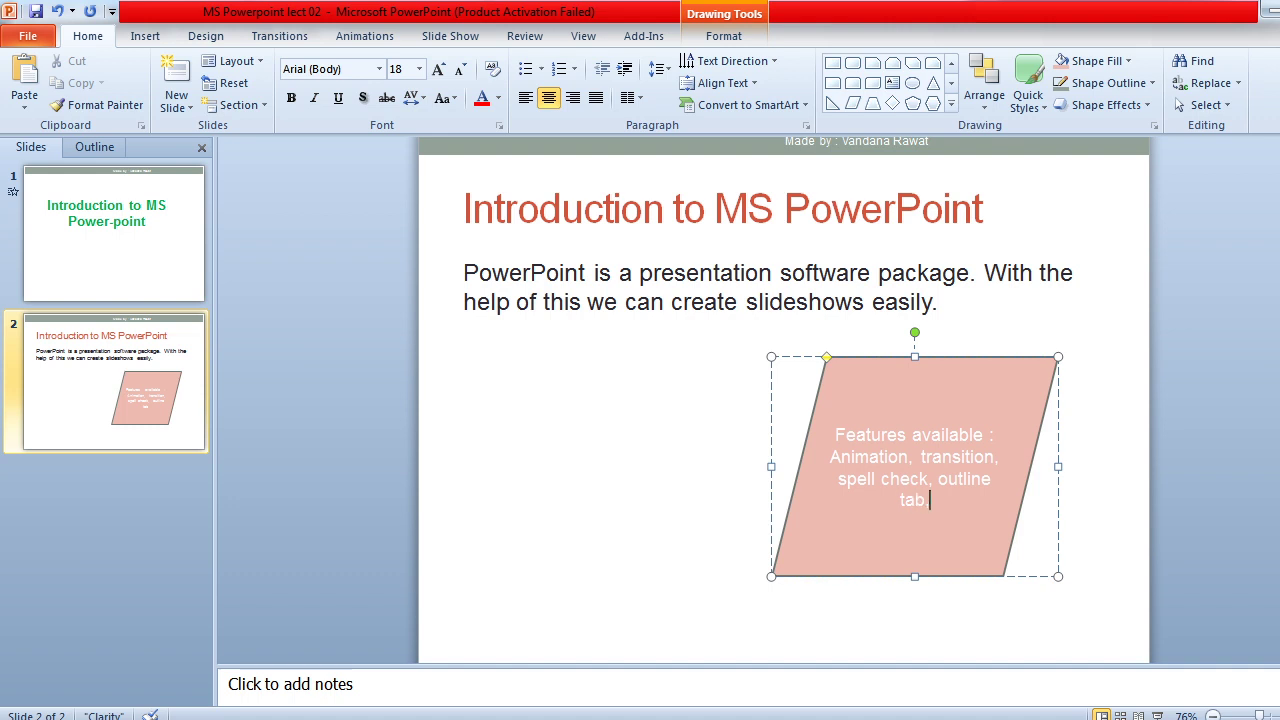
pyautogui.write('  clide ta')
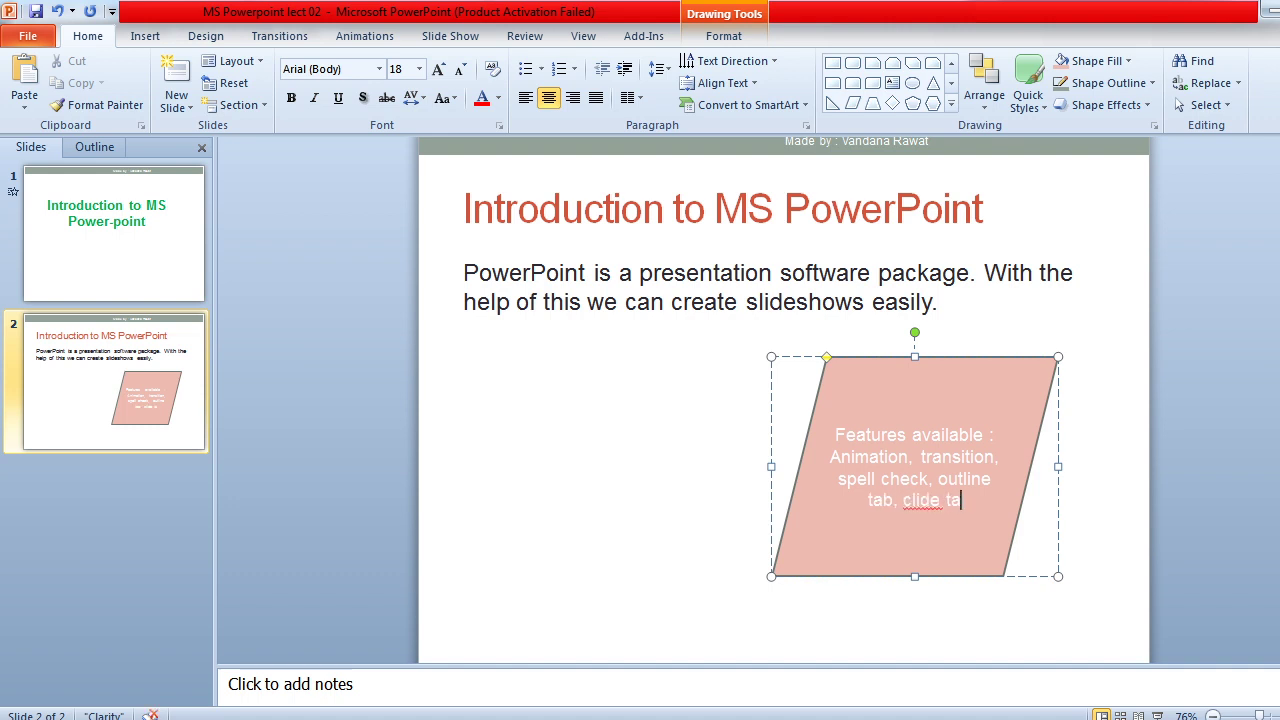
pyautogui.write('b etc.')
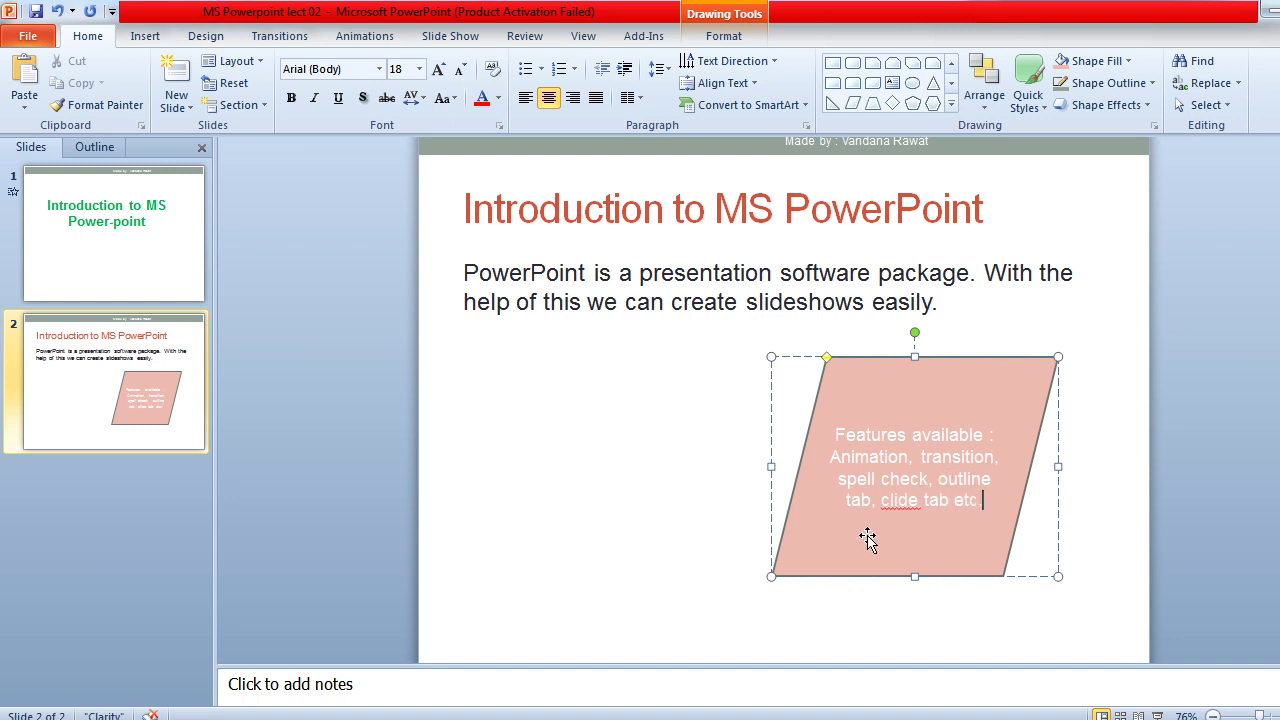
pyautogui.click(888, 504)
pyautogui.press('BackSpace')
# - Finish correcting 'slide' and enlarge all the parallelogram text to 24 pt
pyautogui.write('s')
pyautogui.click(981, 505)
pyautogui.click(588, 334)
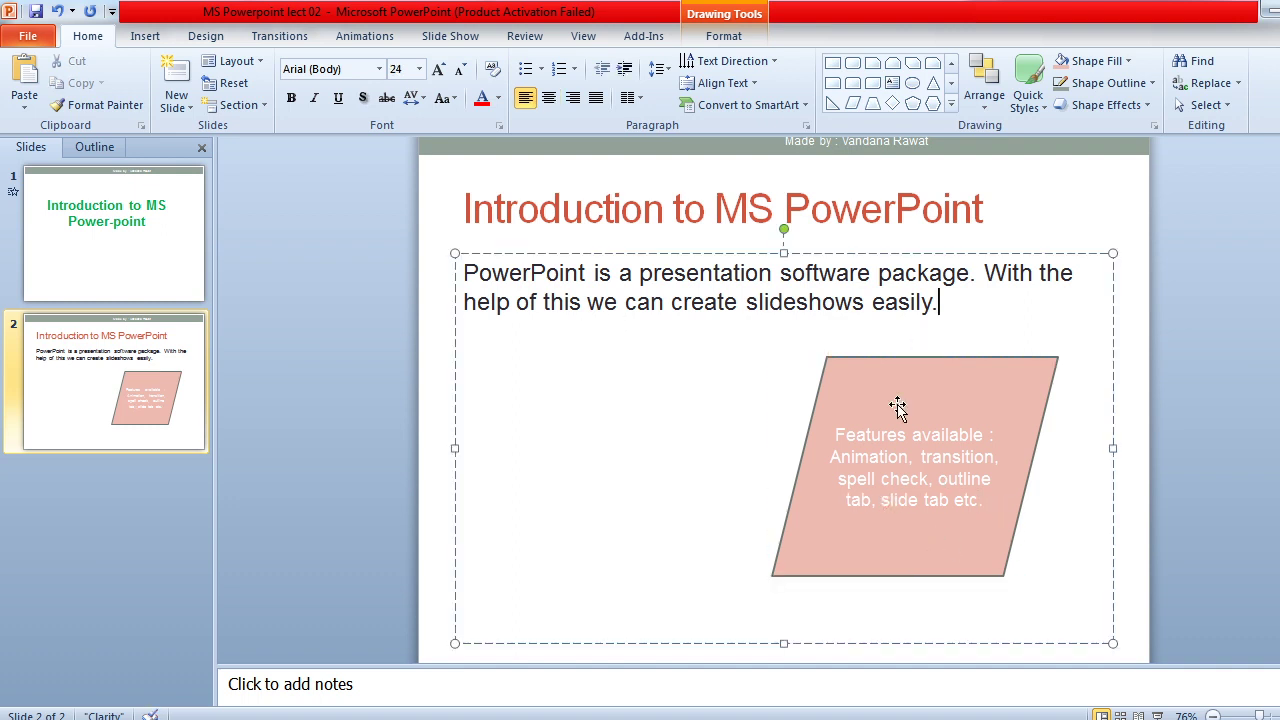
pyautogui.click(835, 428)
pyautogui.hotkey('ctrl', 'a')
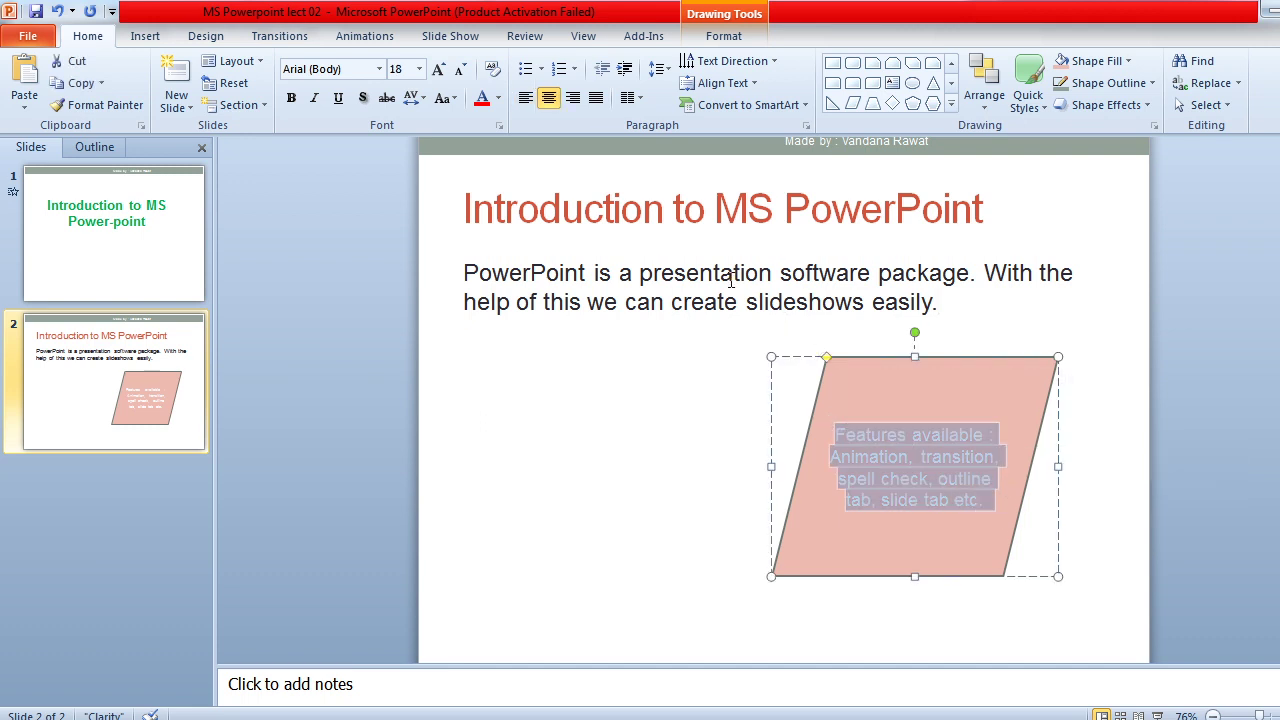
pyautogui.click(438, 69)
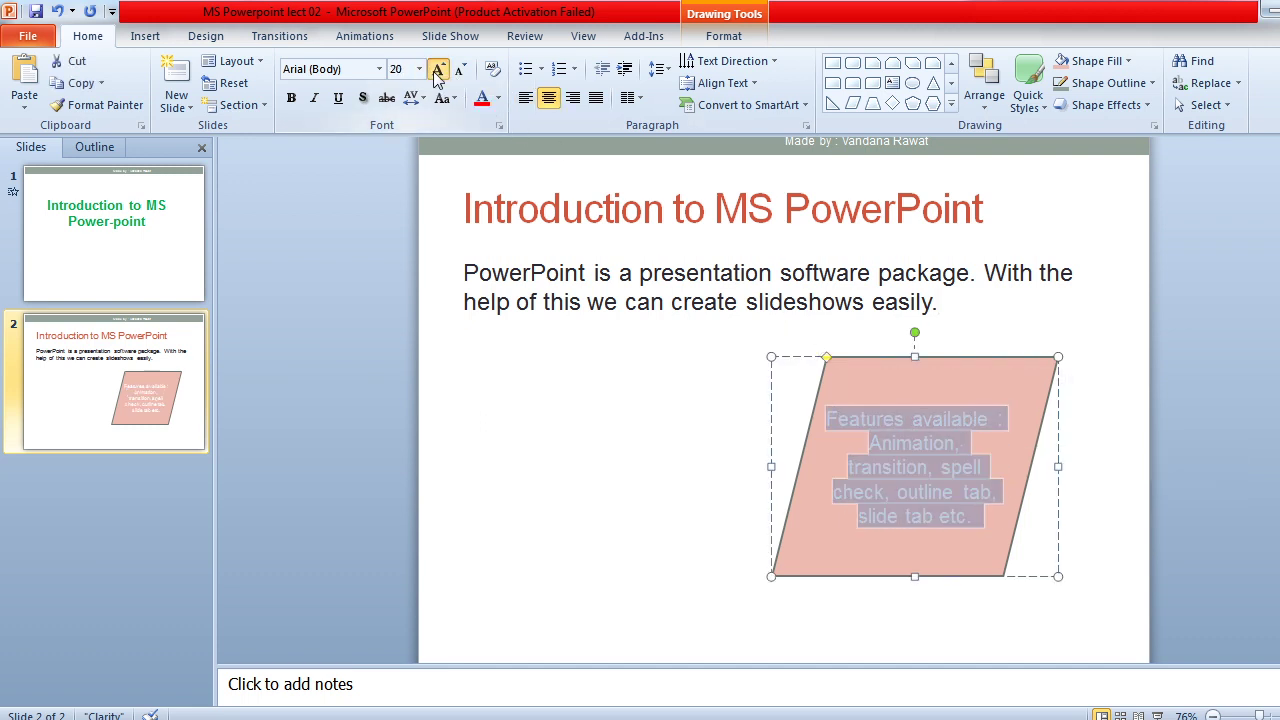
pyautogui.click(438, 69)
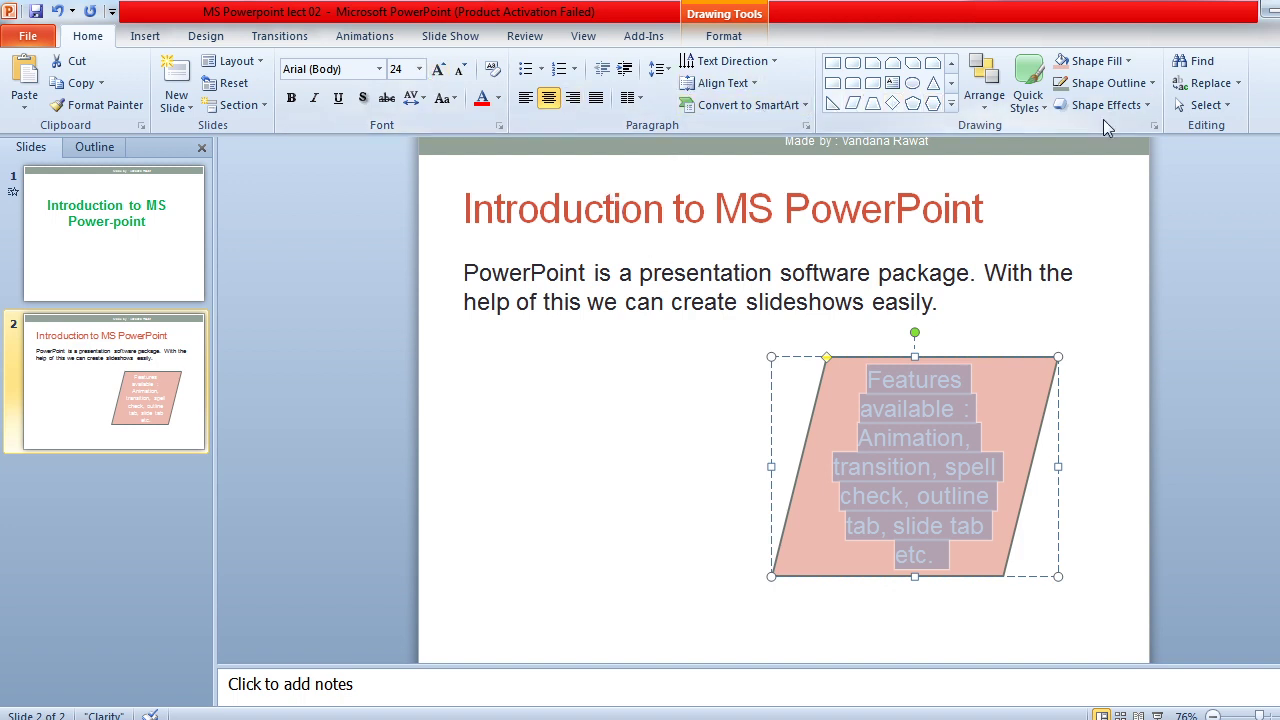
# - Make the features text blue, keeping it centred
pyautogui.click(499, 98)
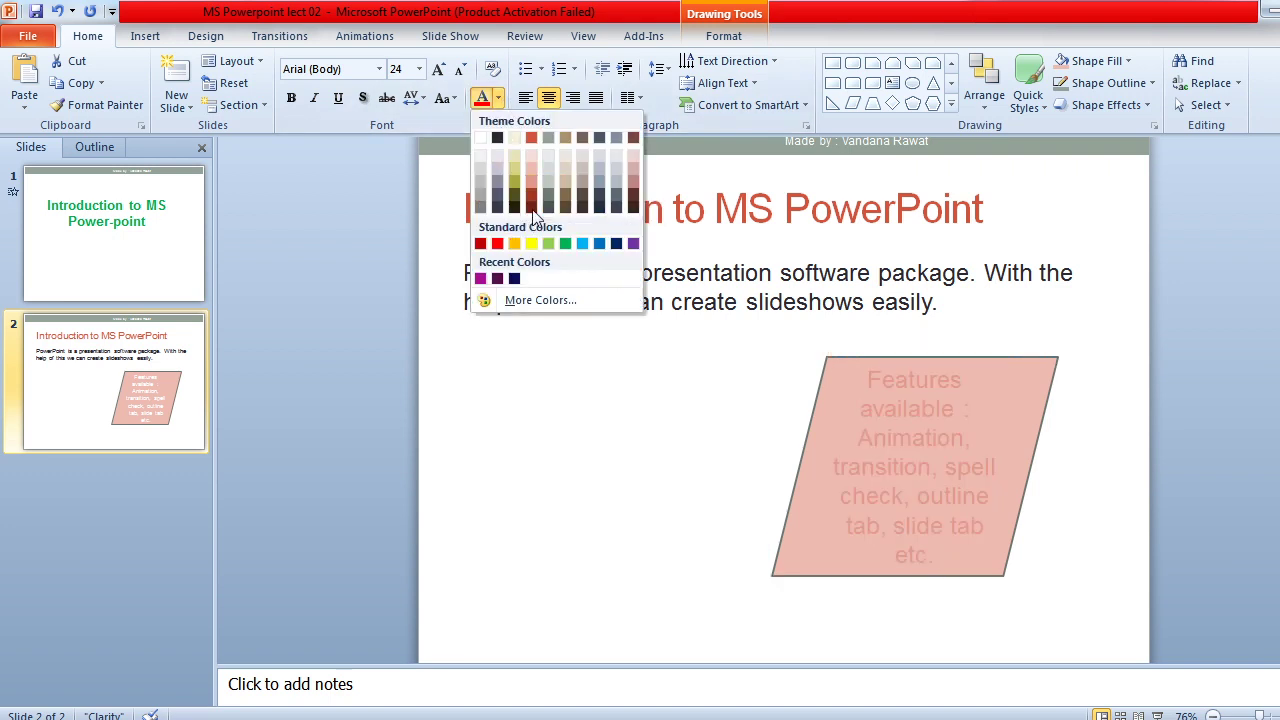
pyautogui.click(604, 245)
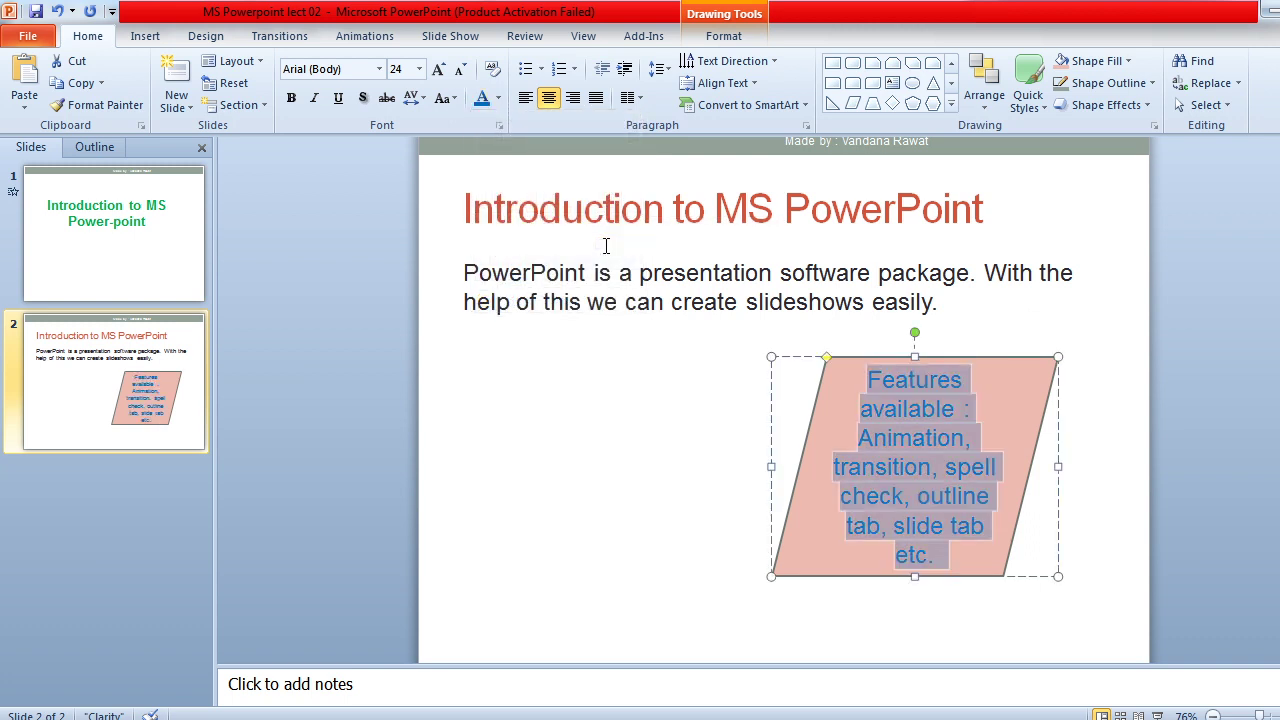
pyautogui.click(597, 98)
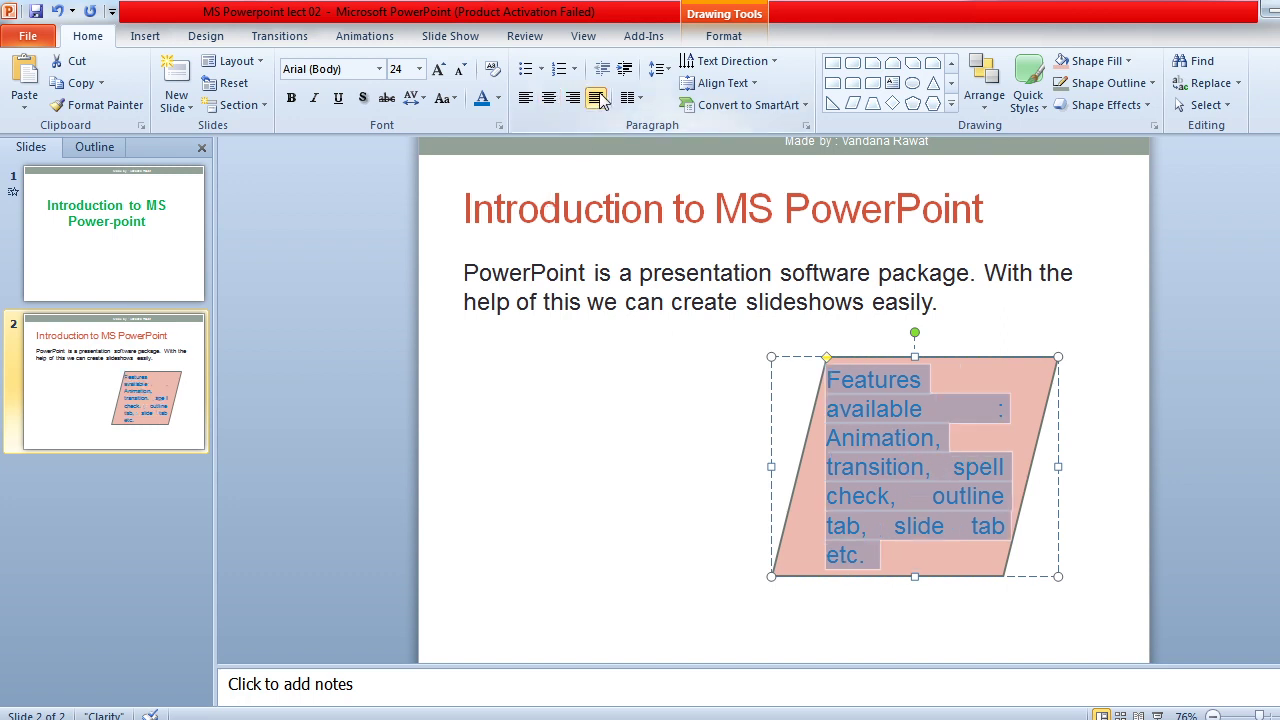
pyautogui.click(549, 98)
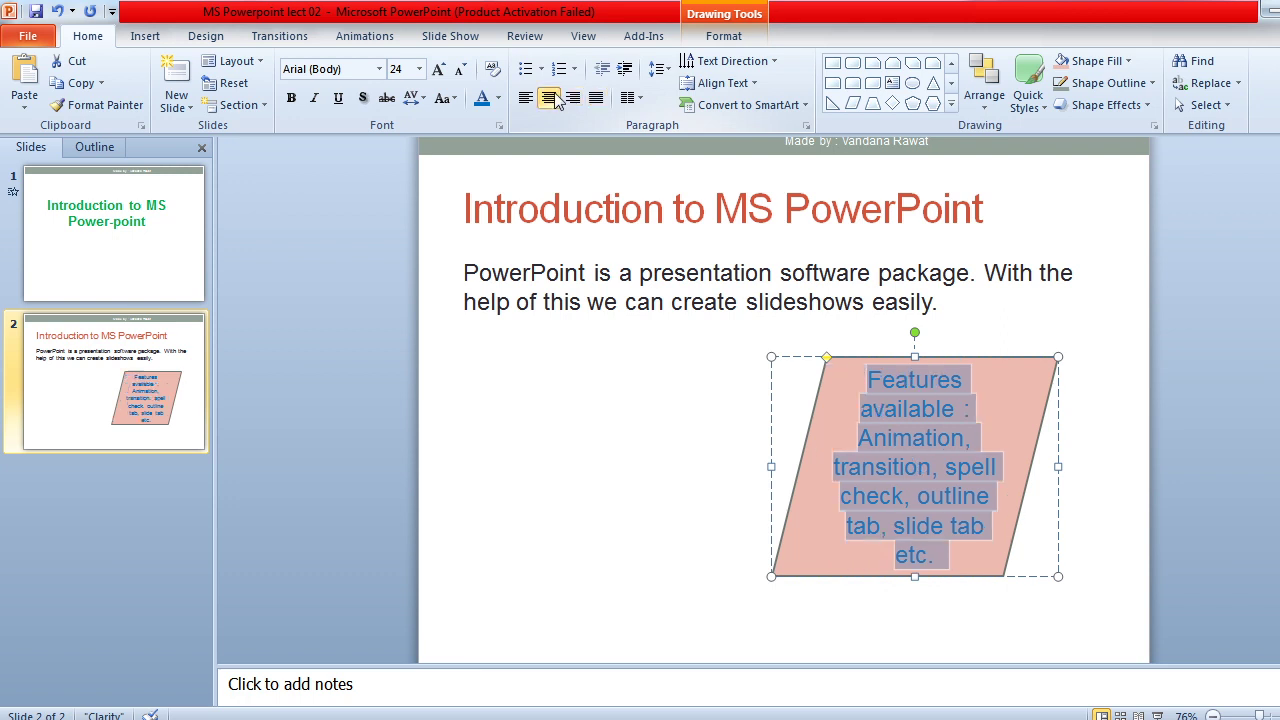
pyautogui.click(737, 303)
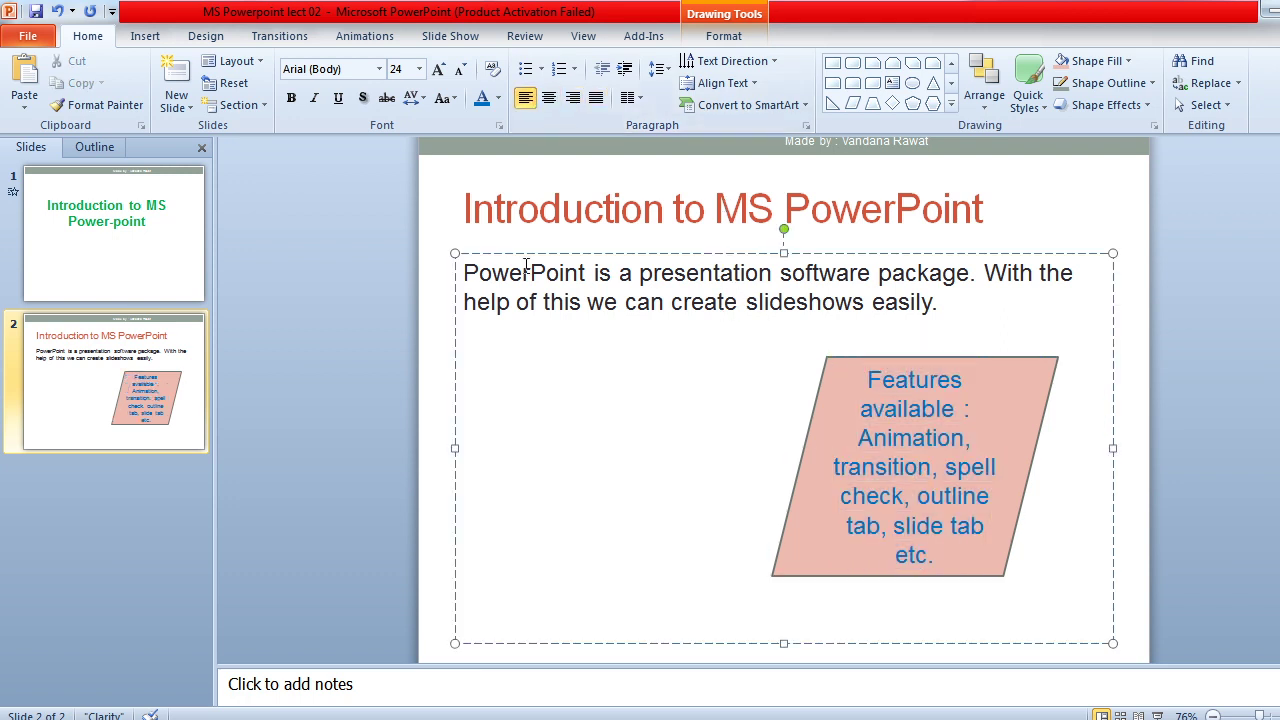
# - Colour the definition paragraph Green, then start the slide show from the beginning
pyautogui.moveTo(466, 272); pyautogui.dragTo(986, 297)
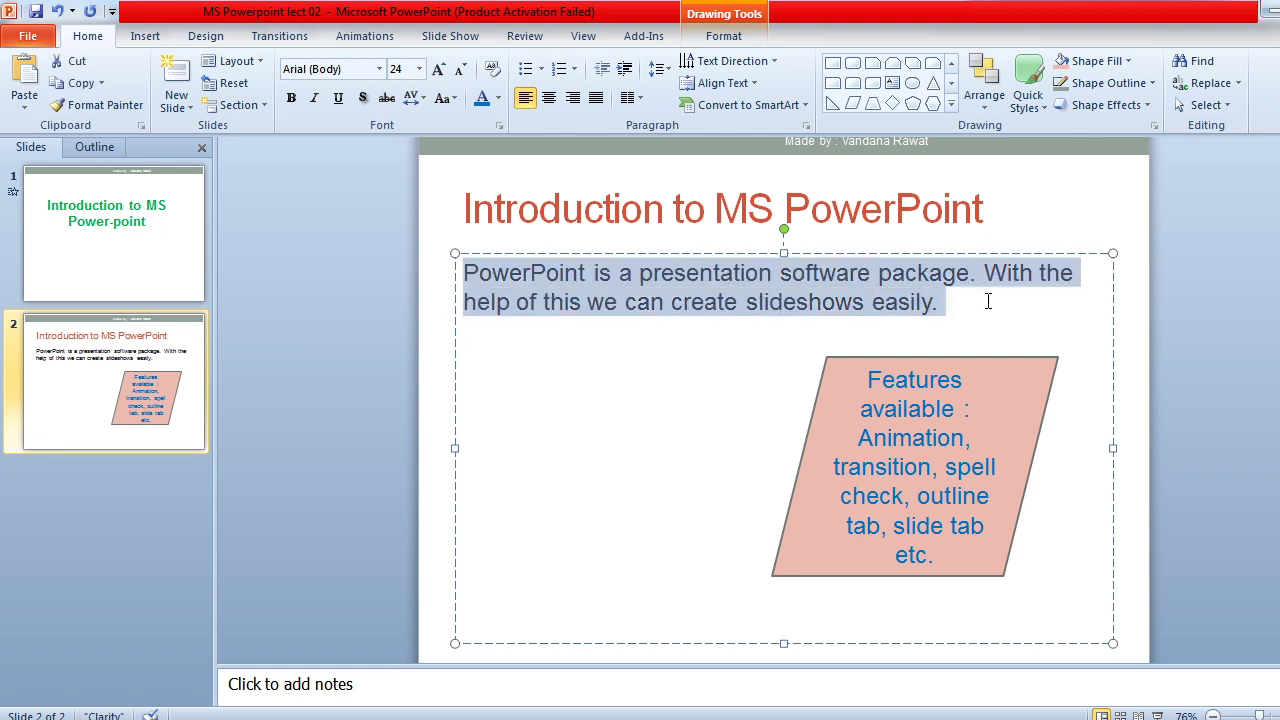
pyautogui.click(499, 98)
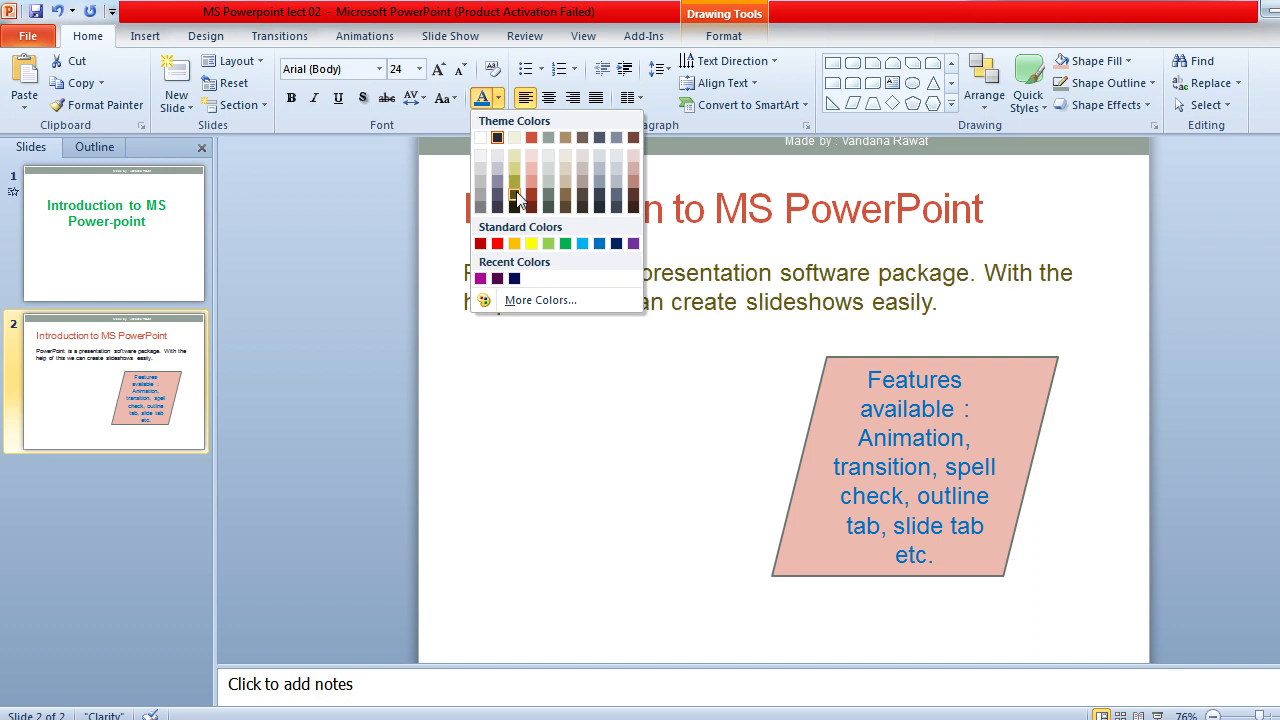
pyautogui.click(565, 243)
pyautogui.click(646, 446)
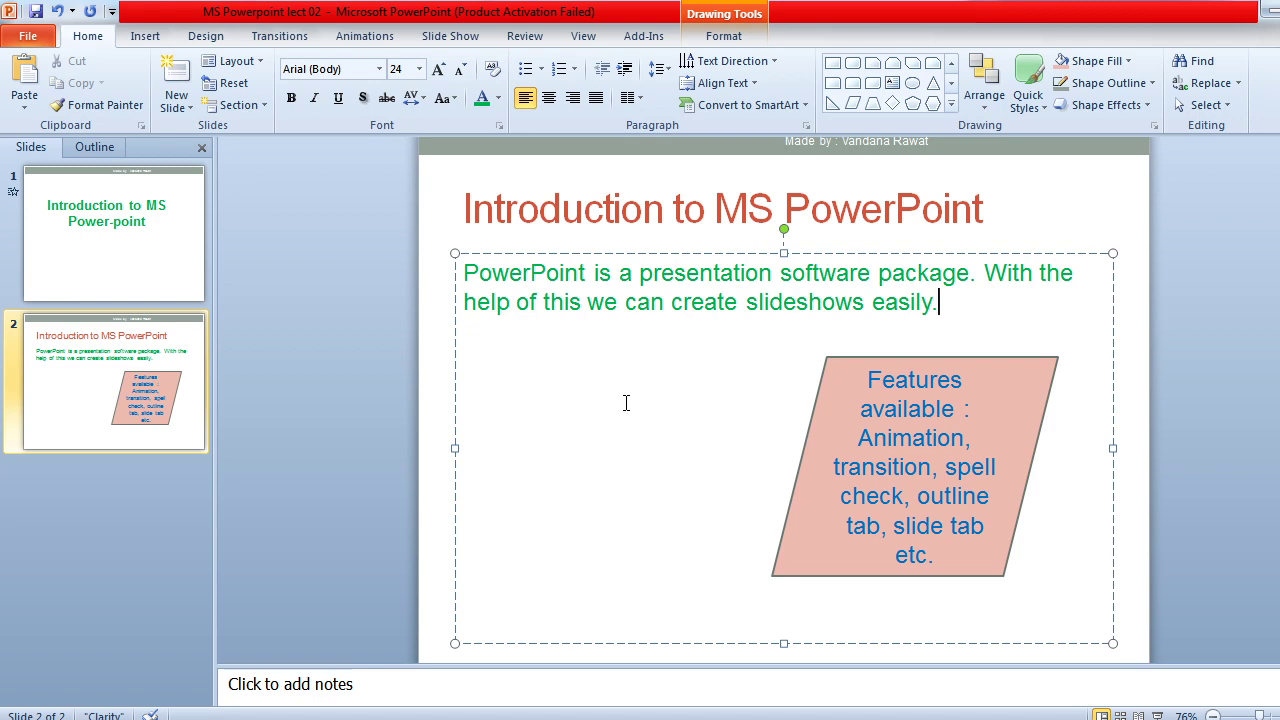
pyautogui.press('F5')
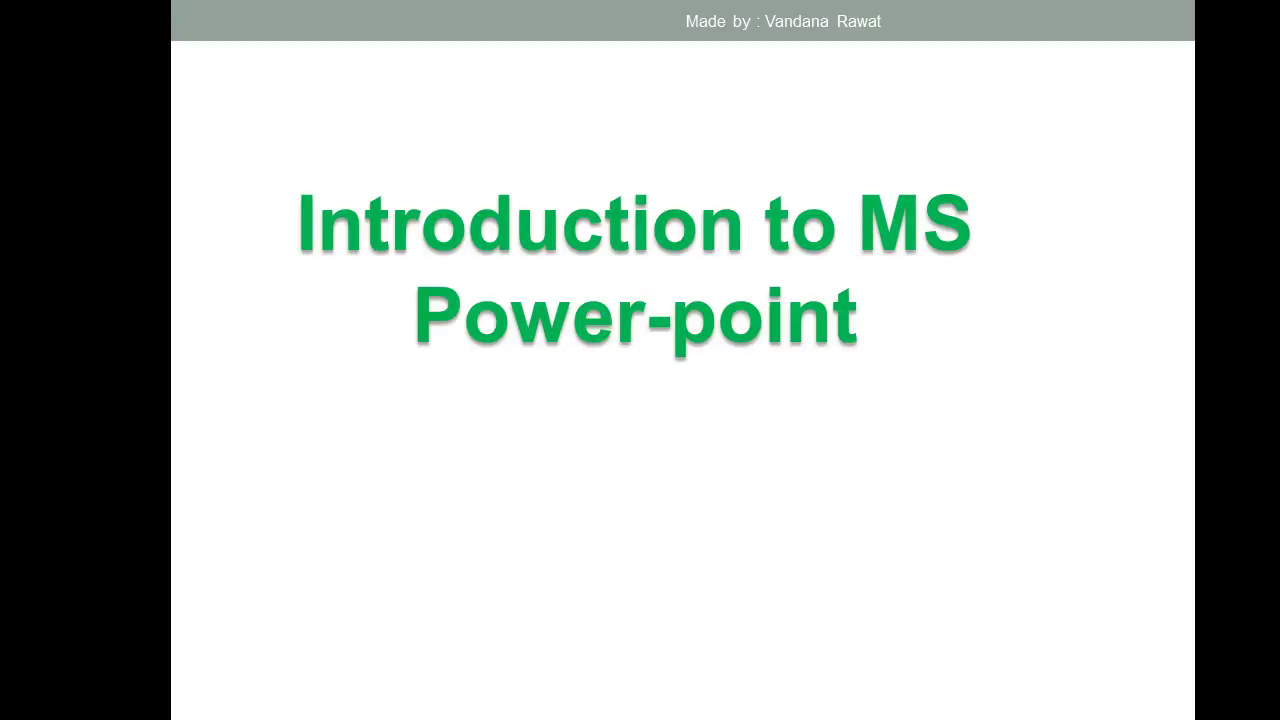
# - Advance the show to slide 2, end it, and return to editing the slides
pyautogui.press('Right')
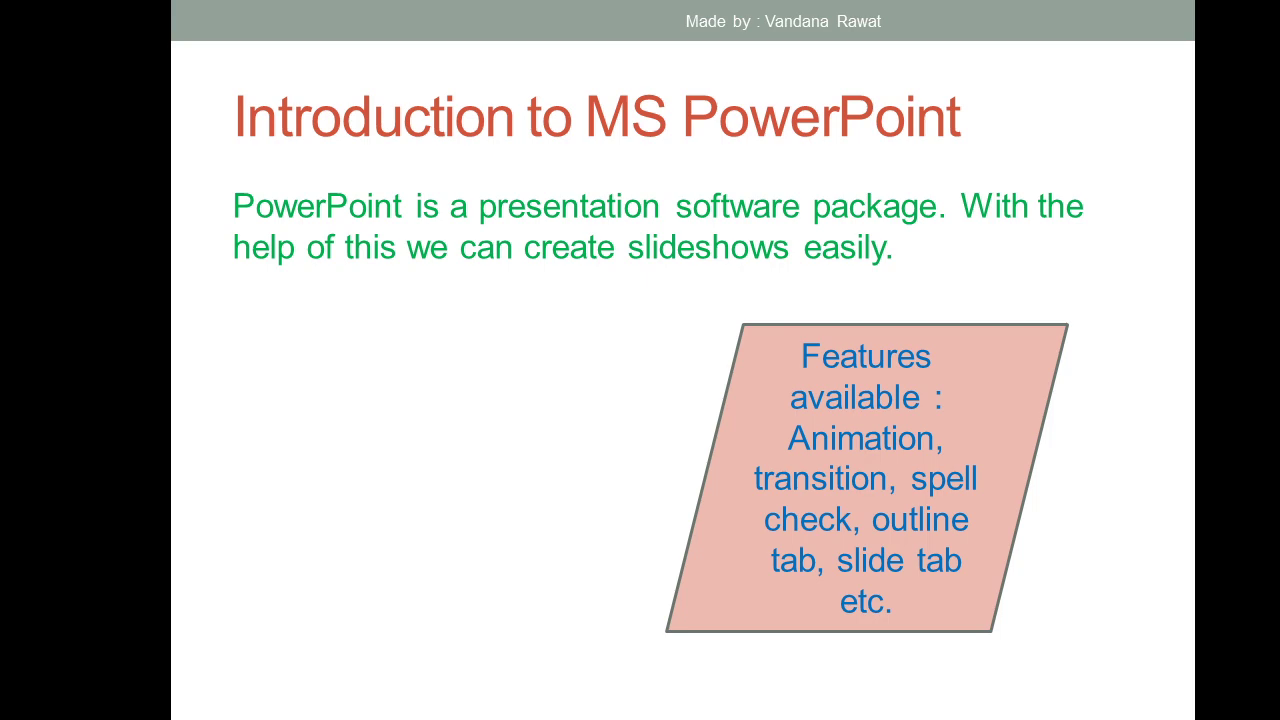
pyautogui.press('Escape')
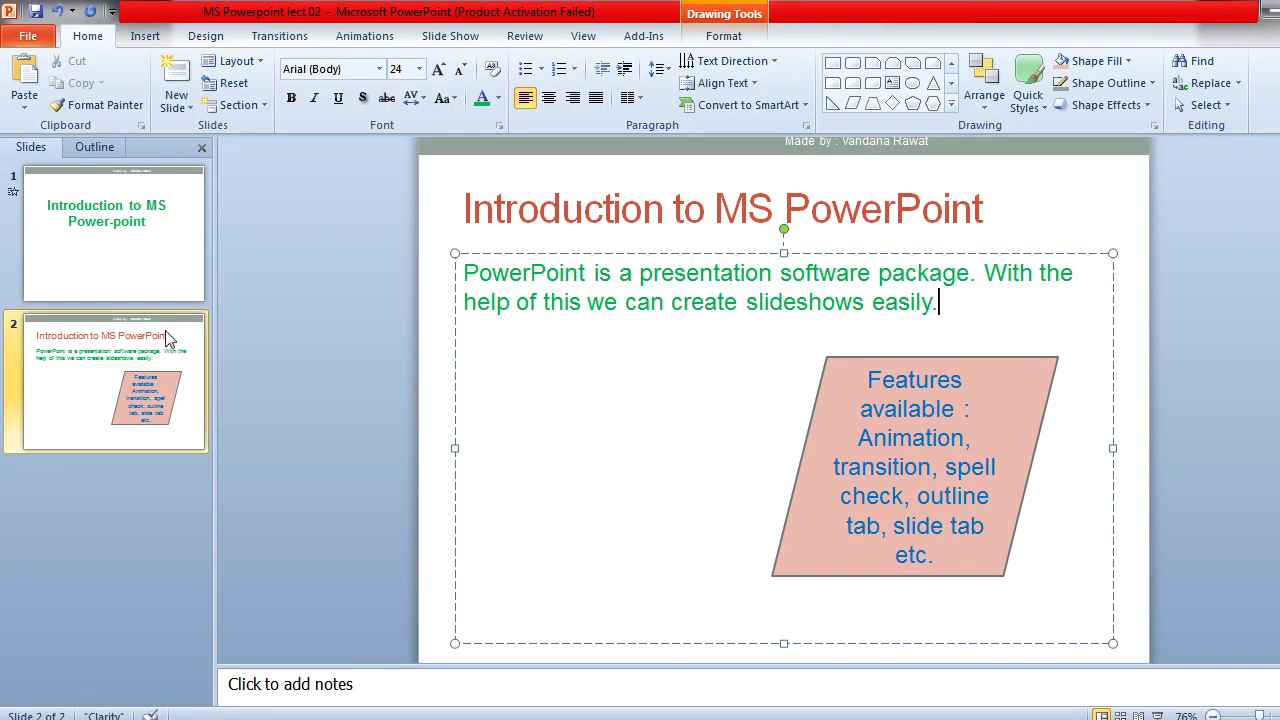
pyautogui.click(126, 251)
# - Select the slide 2 title 'Introduction to MS PowerPoint' and apply the Shape entrance animation
pyautogui.click(118, 432)
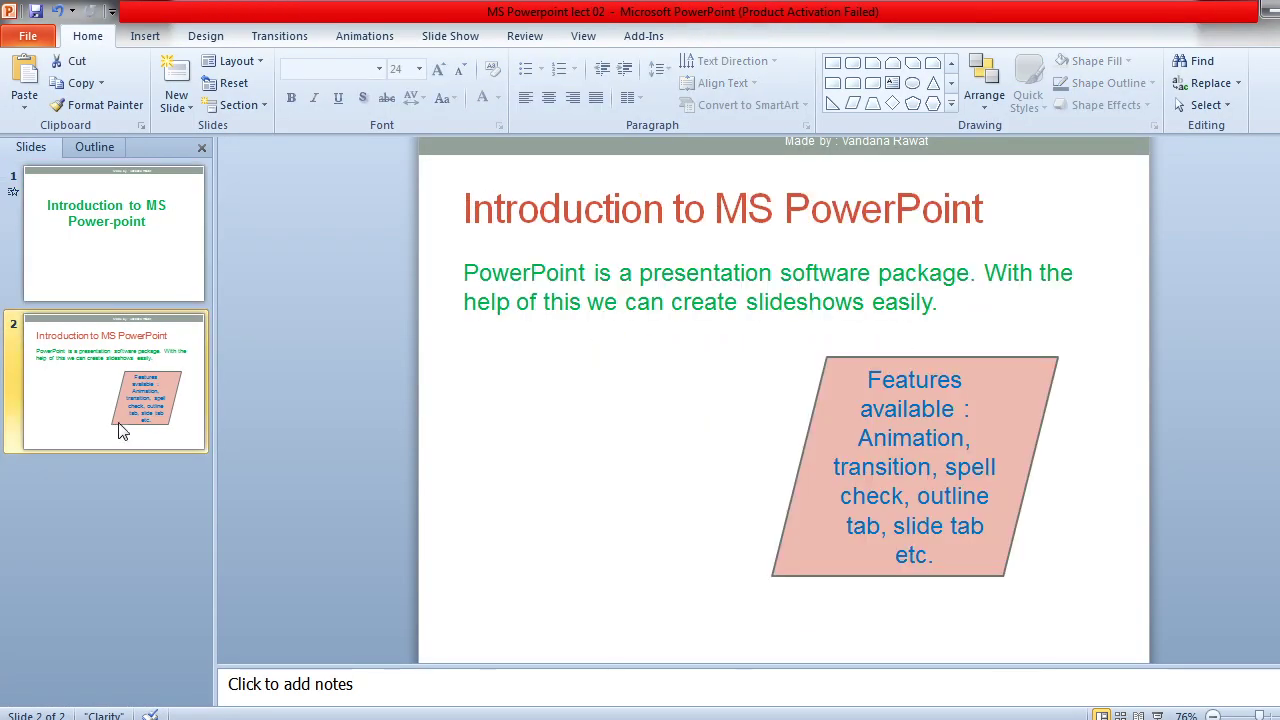
pyautogui.click(592, 298)
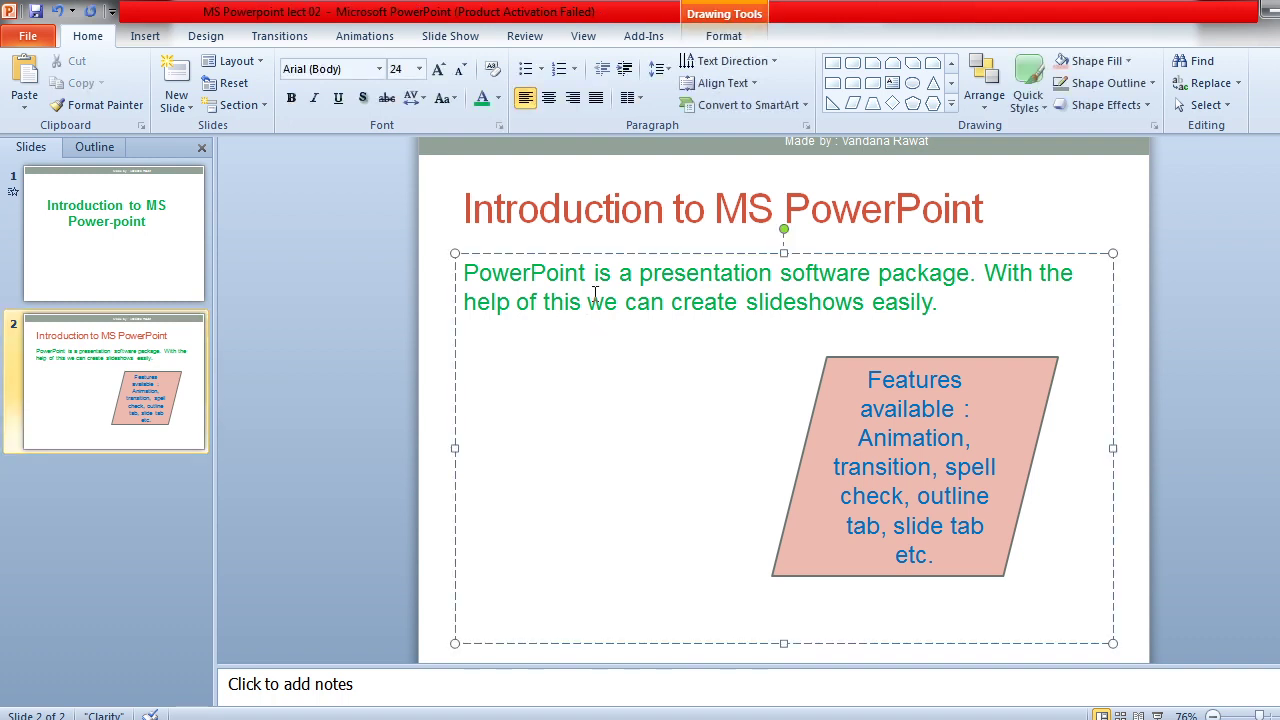
pyautogui.click(493, 208)
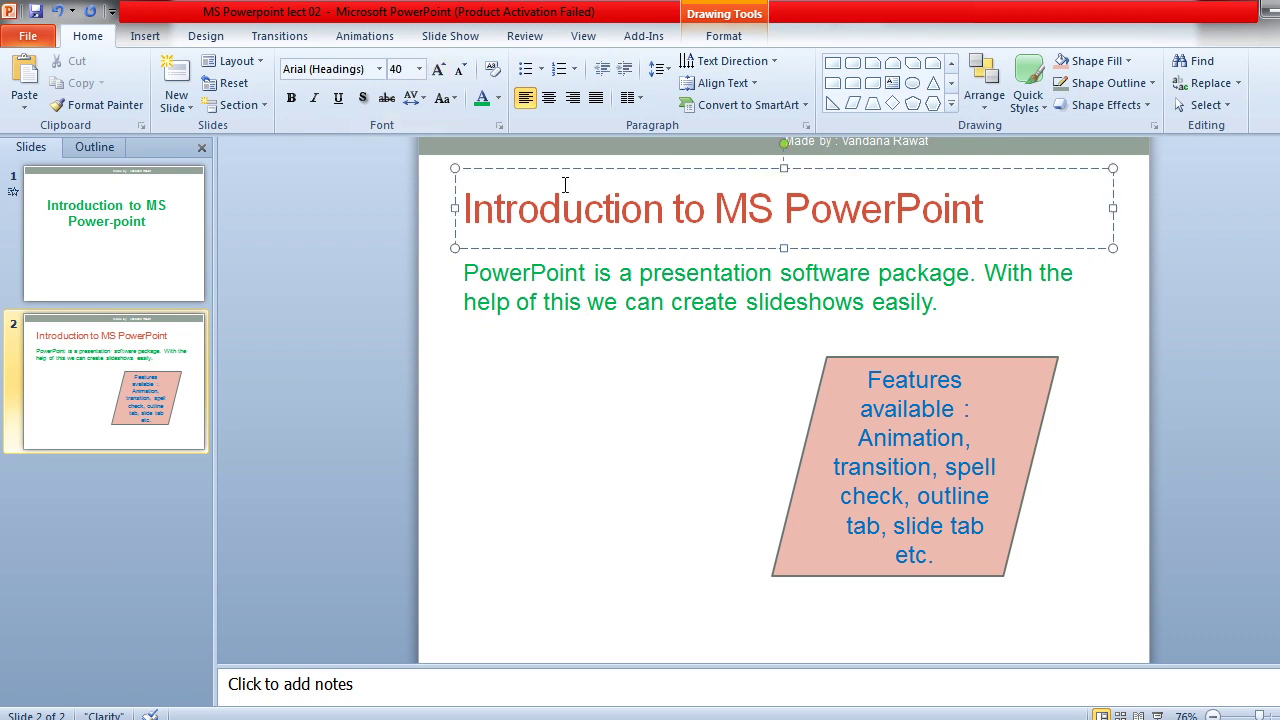
pyautogui.moveTo(461, 208); pyautogui.dragTo(988, 212)
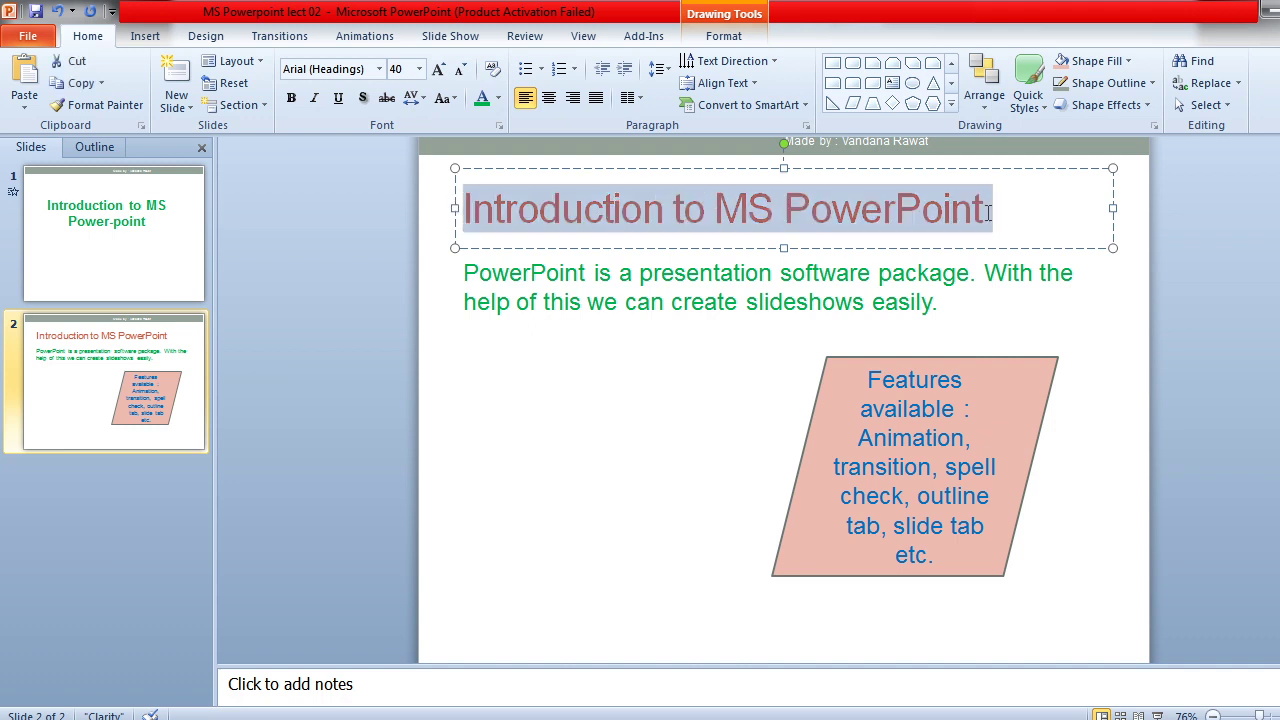
pyautogui.click(377, 37)
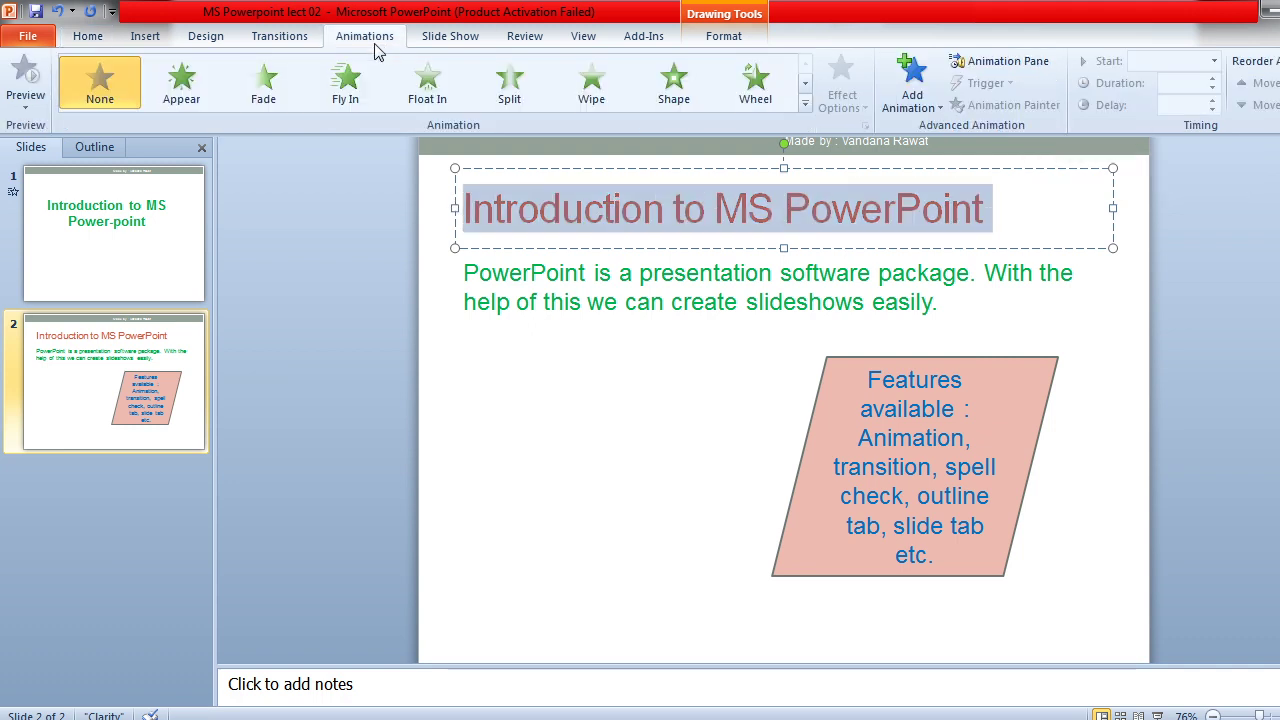
pyautogui.click(673, 97)
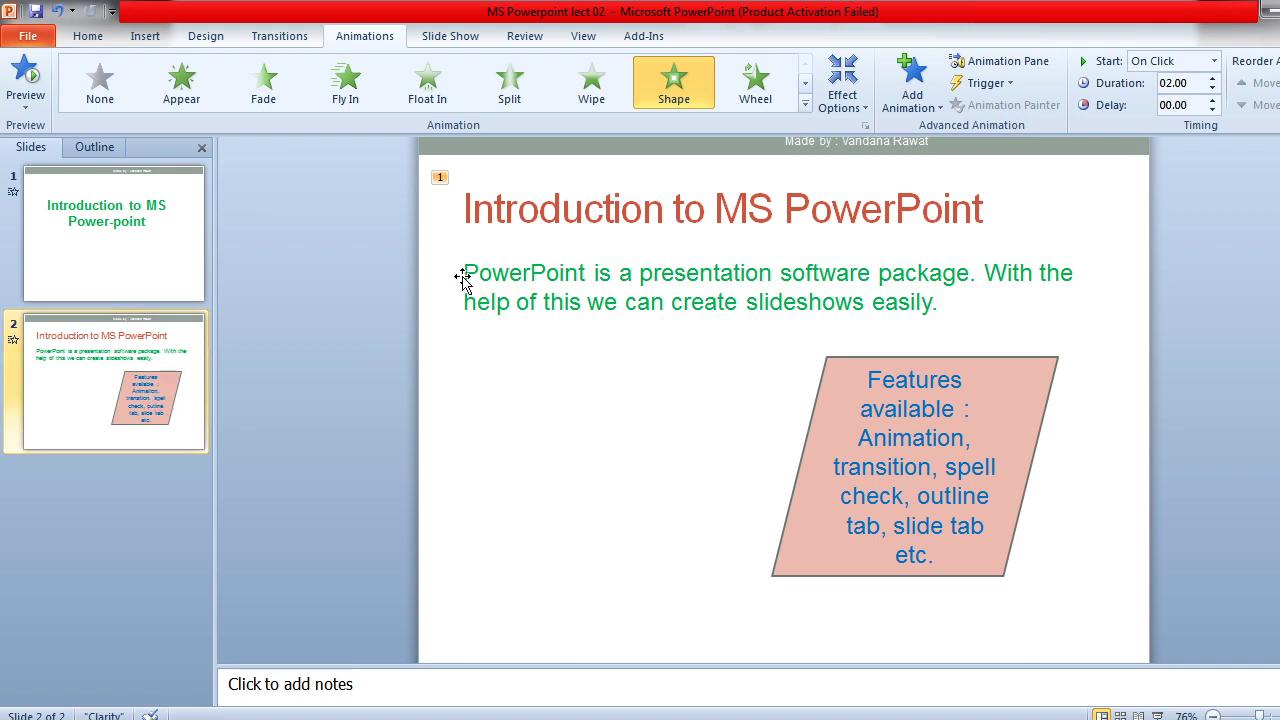
# - Give the definition paragraph Fly In and the pink parallelogram Wheel, then save the presentation
pyautogui.moveTo(463, 272)
pyautogui.mouseDown()
pyautogui.moveTo(895, 280)
pyautogui.moveTo(958, 306)
pyautogui.mouseUp()
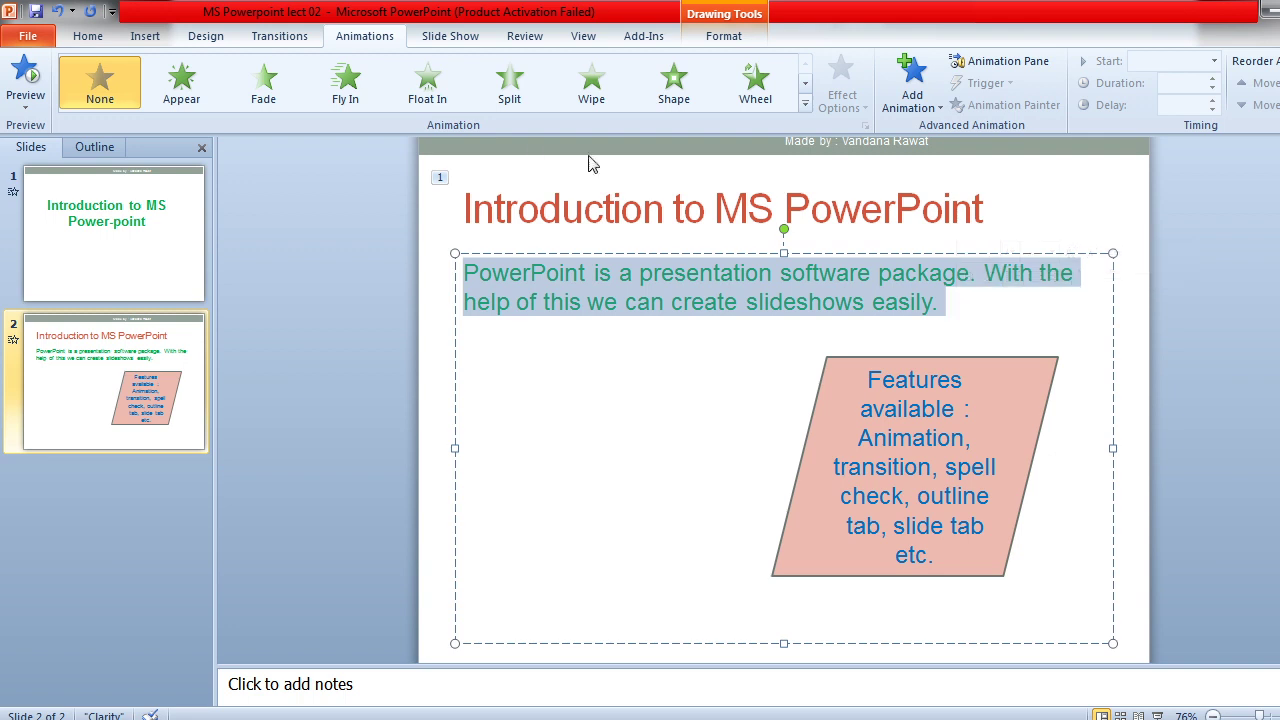
pyautogui.click(340, 92)
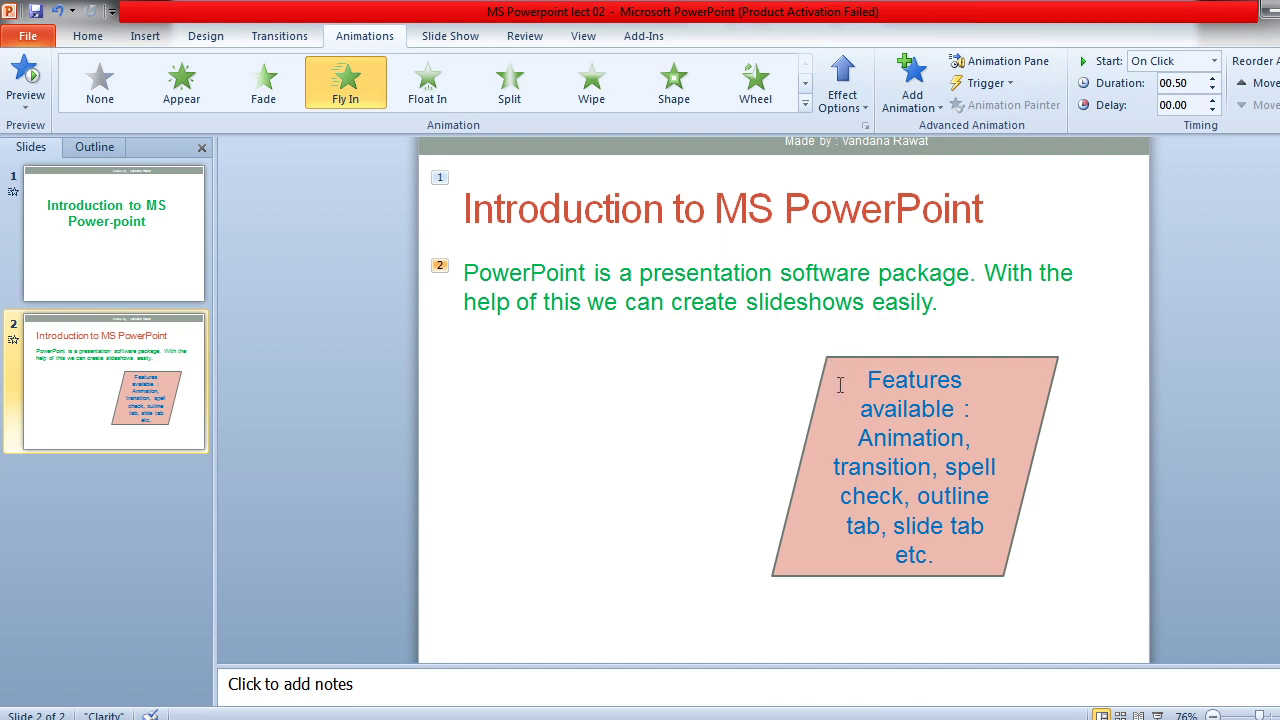
pyautogui.click(837, 366)
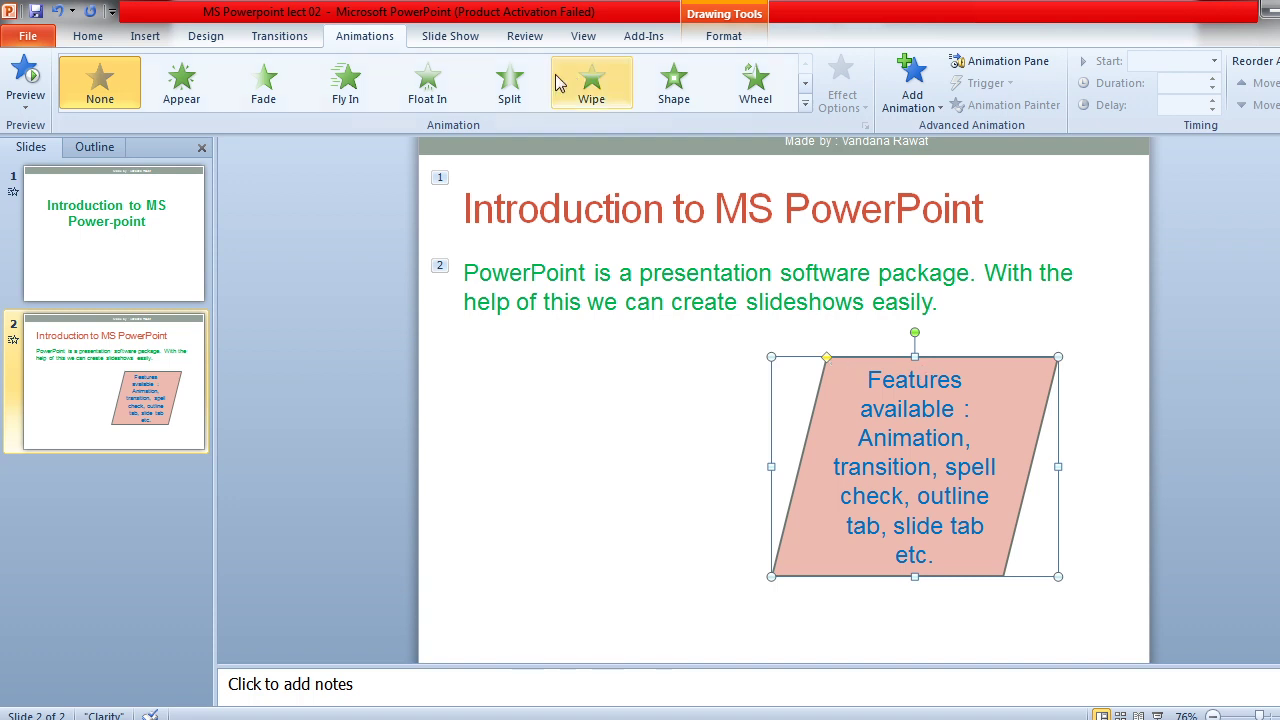
pyautogui.click(340, 86)
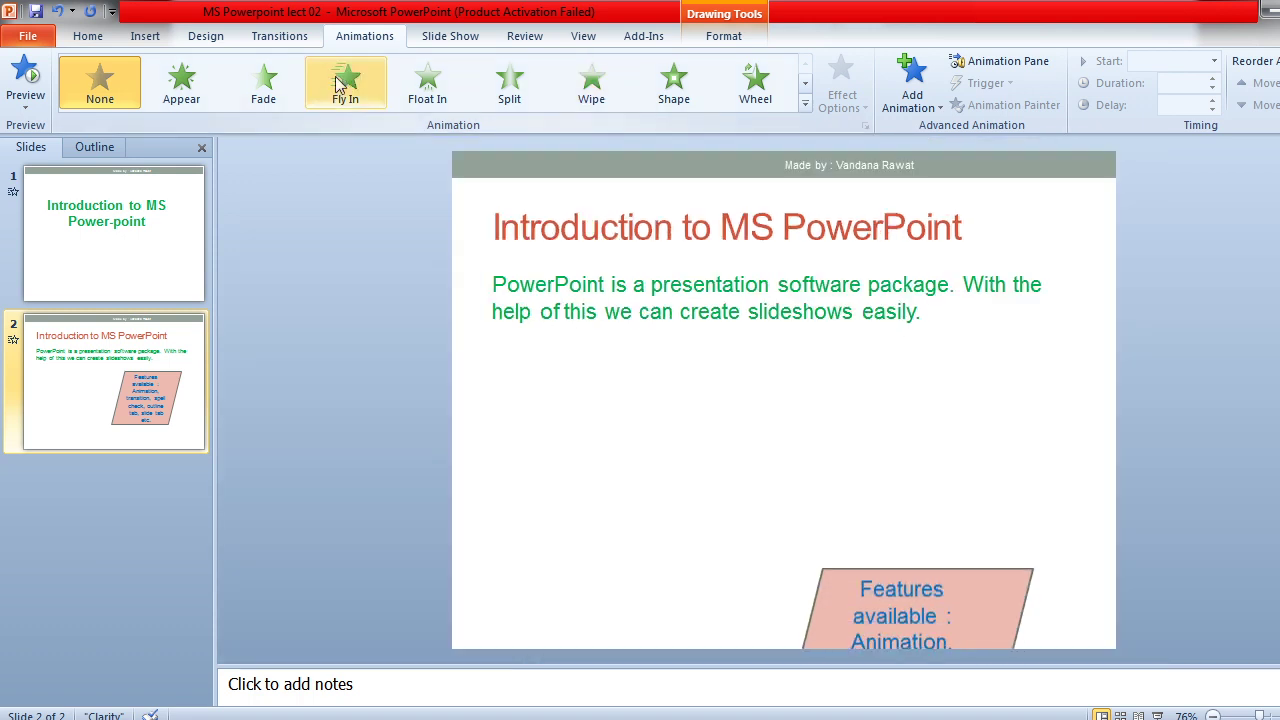
pyautogui.click(755, 90)
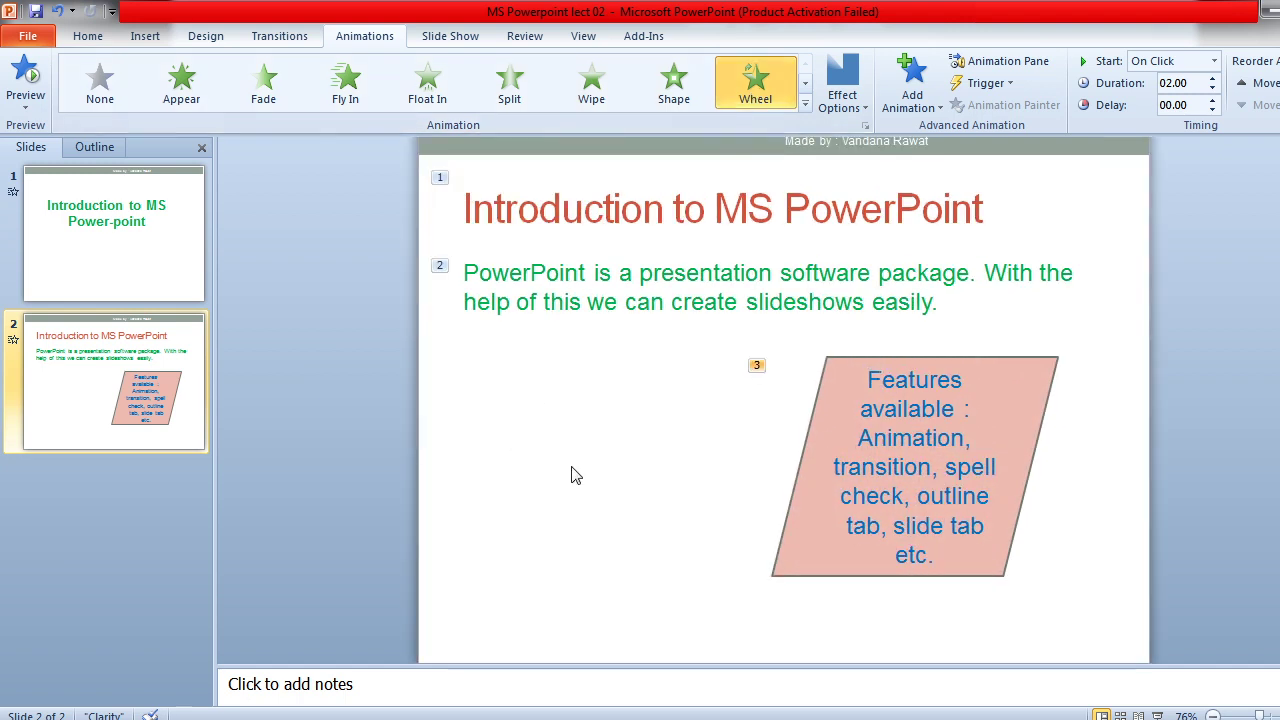
pyautogui.hotkey('ctrl', 's')
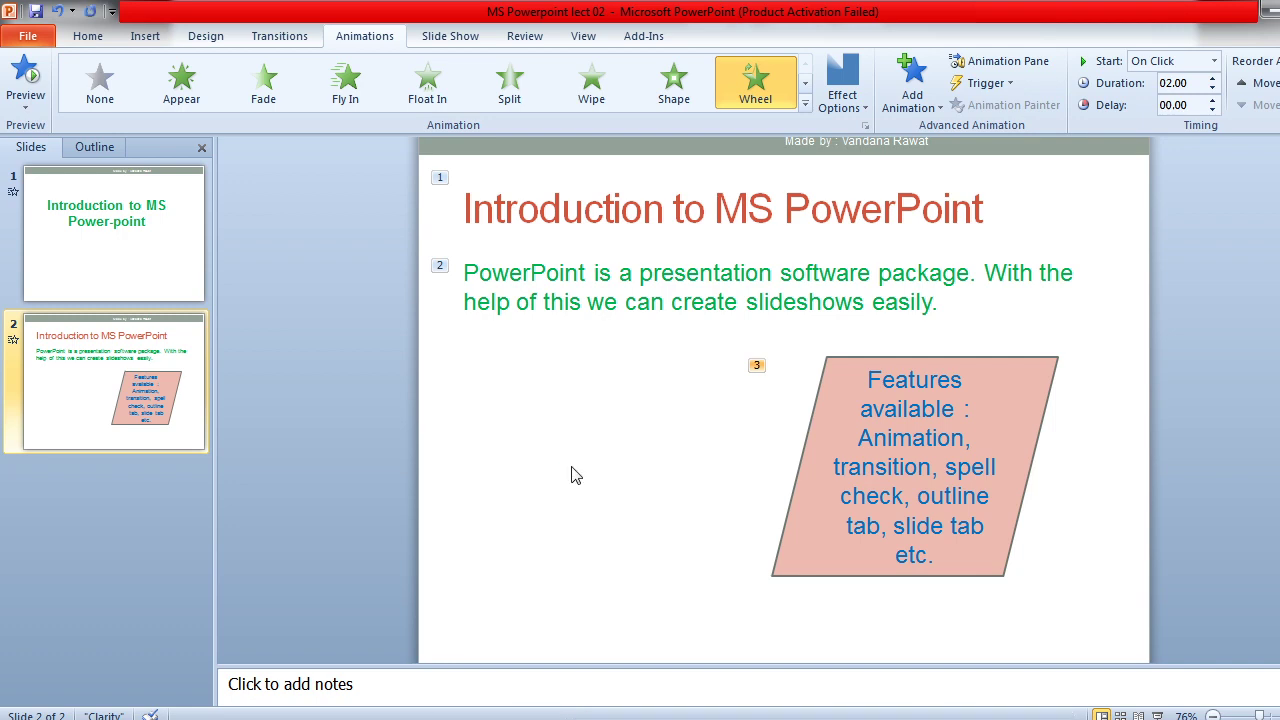
pyautogui.click(38, 38)
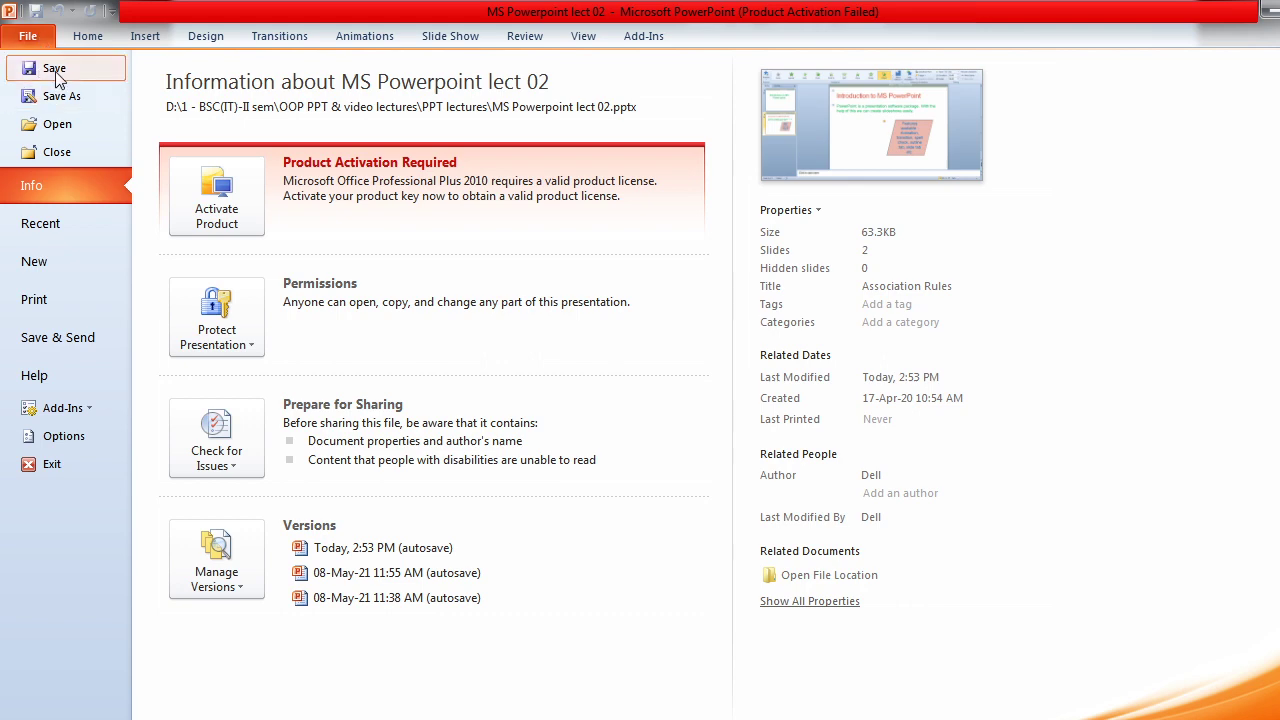
pyautogui.click(56, 72)
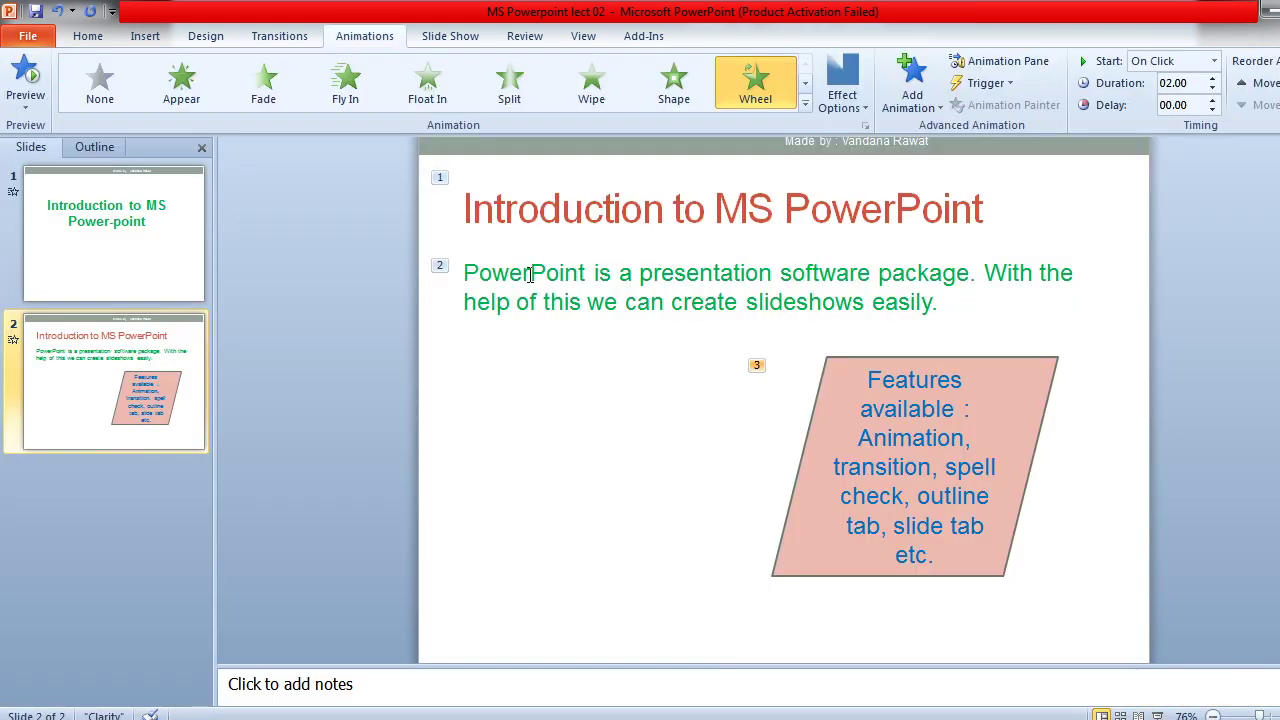
pyautogui.press('F5')
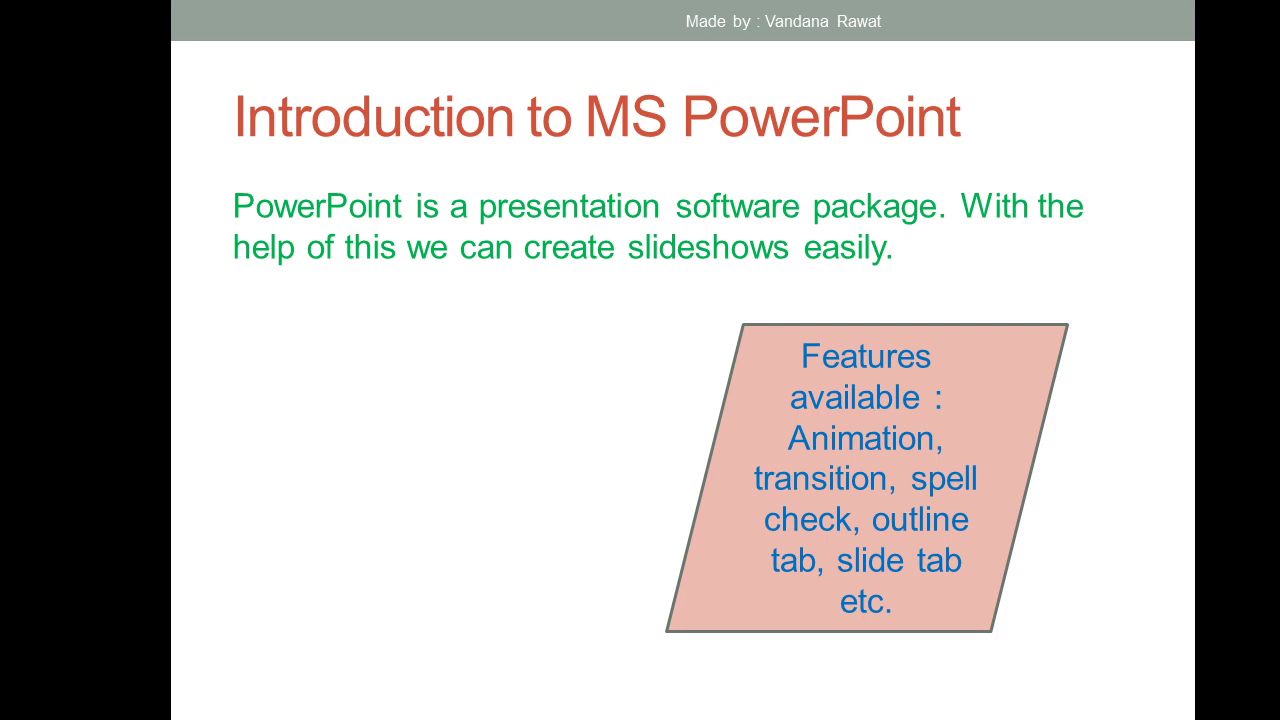
pyautogui.press('Escape')
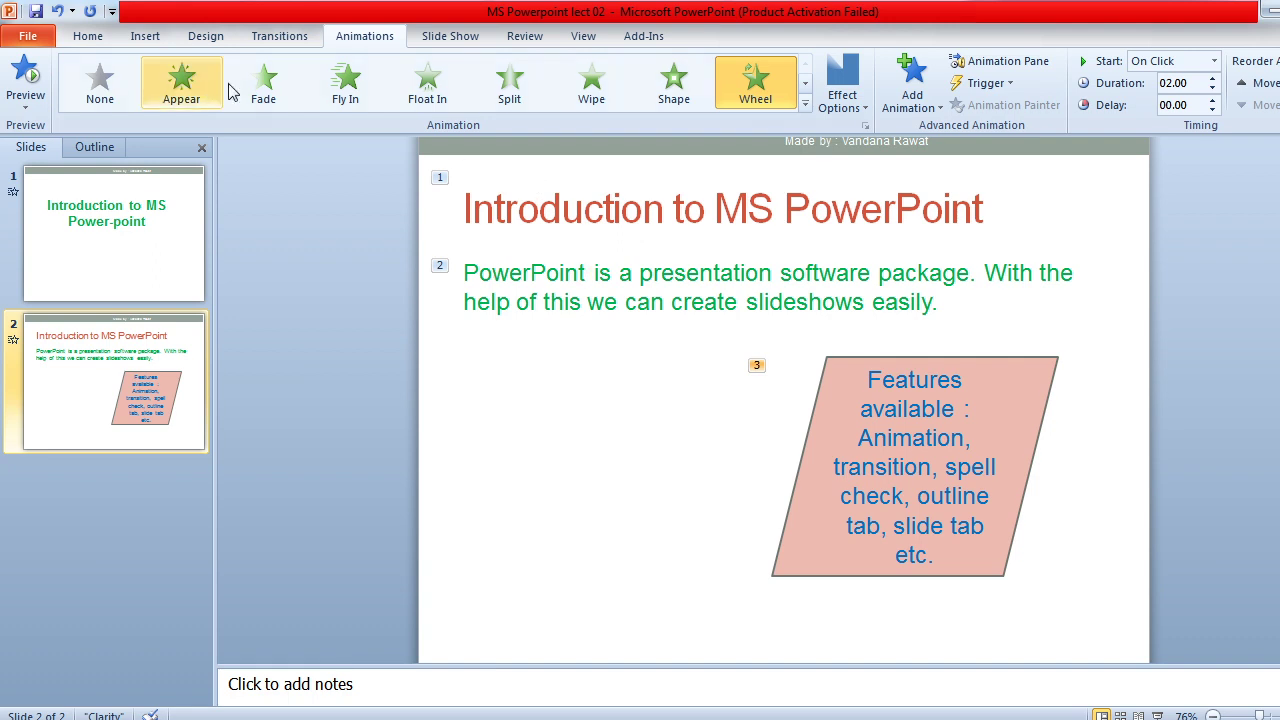
# - Start inserting a video from file on the Insert tab, then cancel it
pyautogui.click(145, 38)
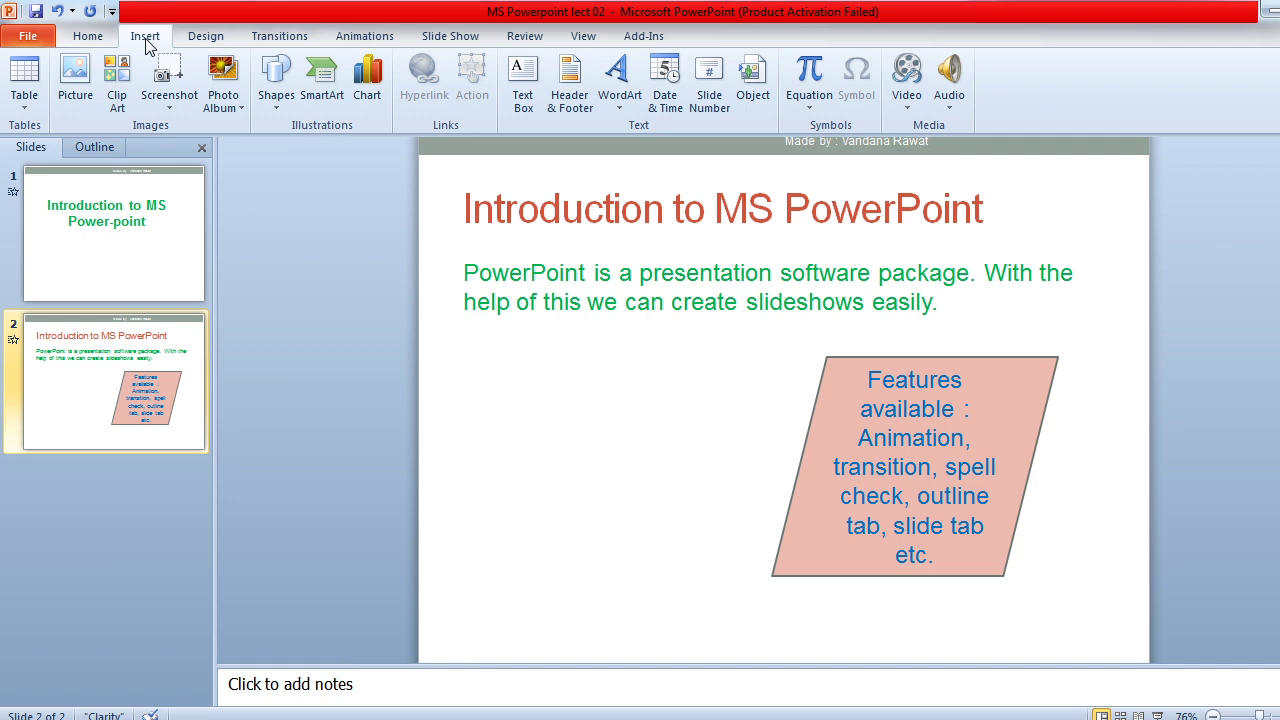
pyautogui.click(912, 104)
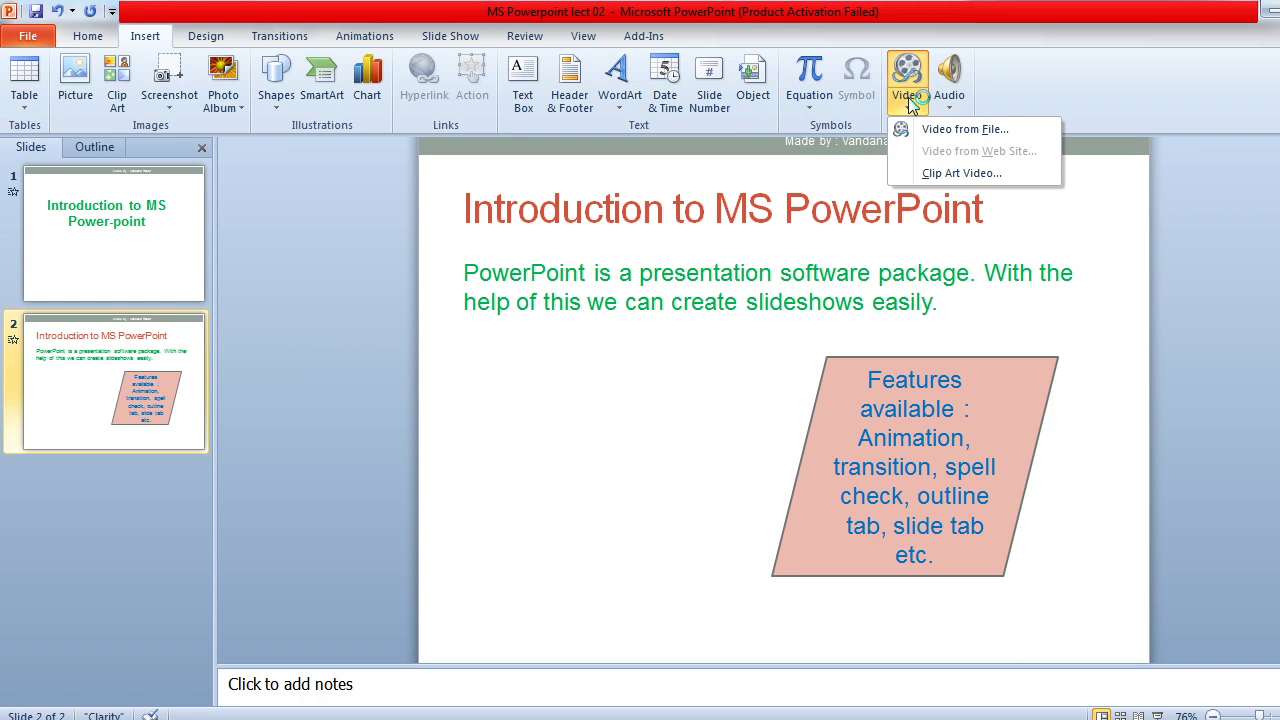
pyautogui.click(965, 130)
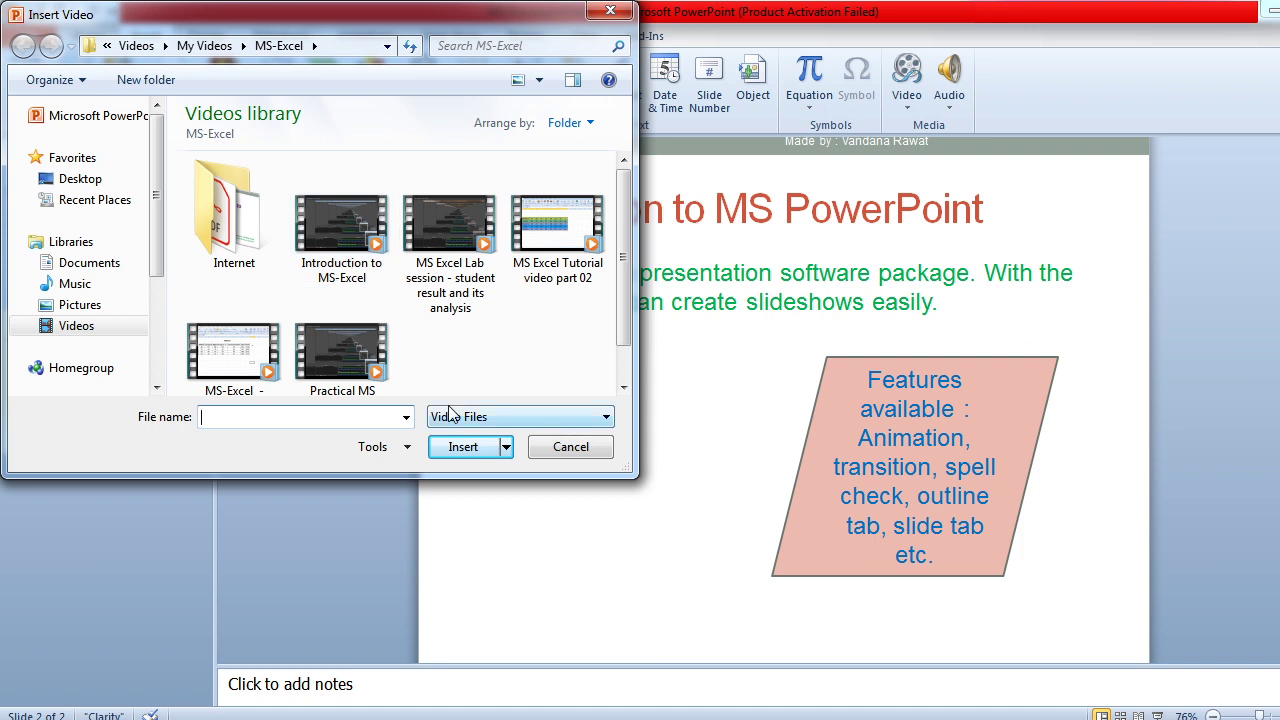
pyautogui.click(581, 449)
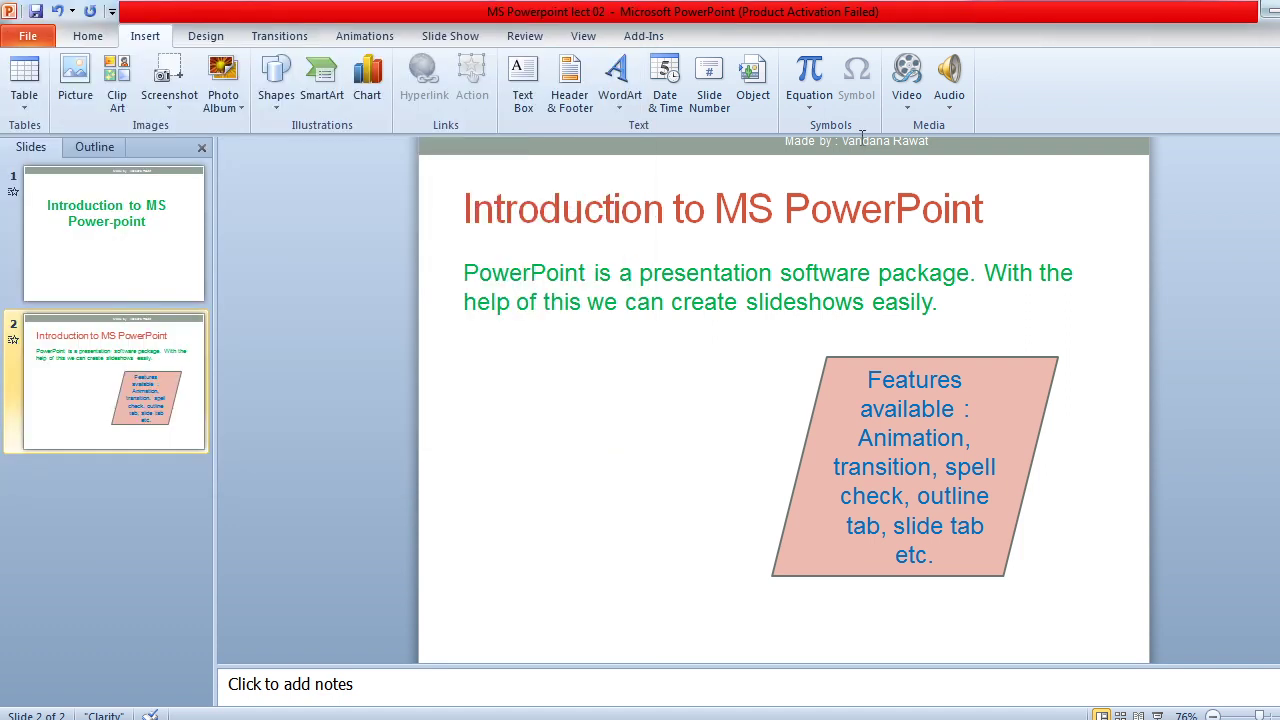
# - Insert the Kalimba sample track onto slide 2 as audio from file
pyautogui.click(953, 95)
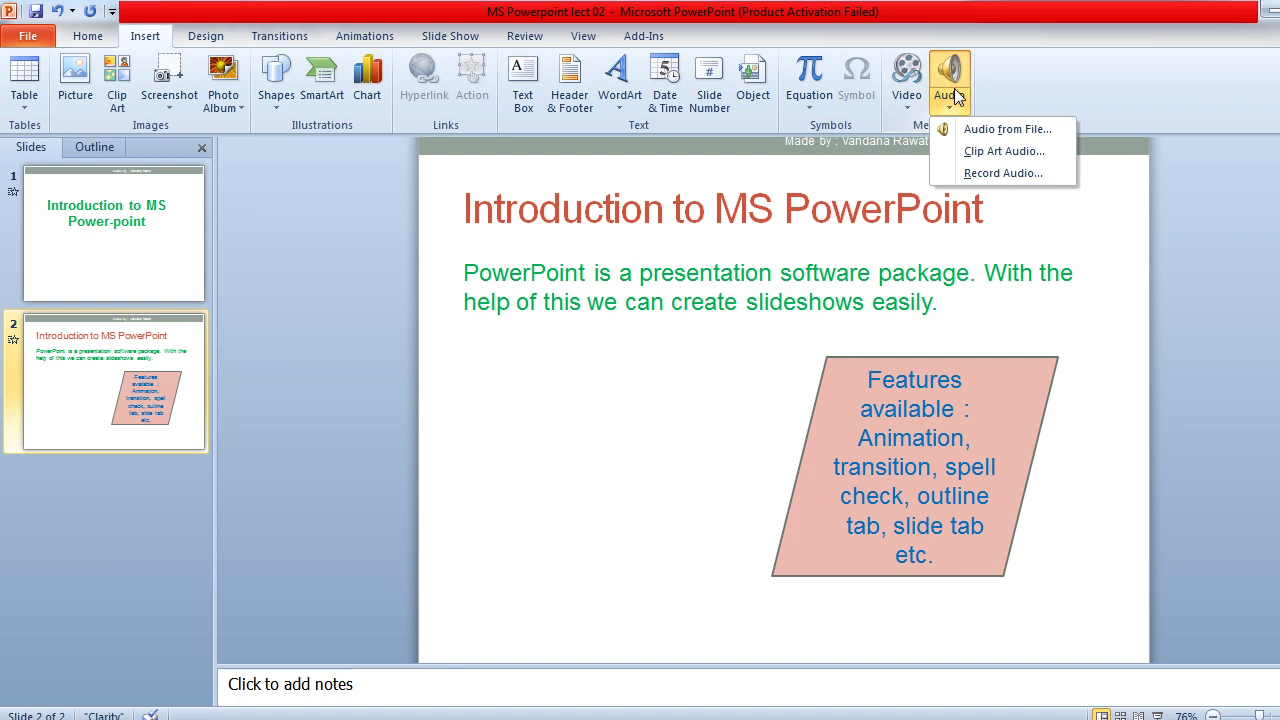
pyautogui.click(1012, 129)
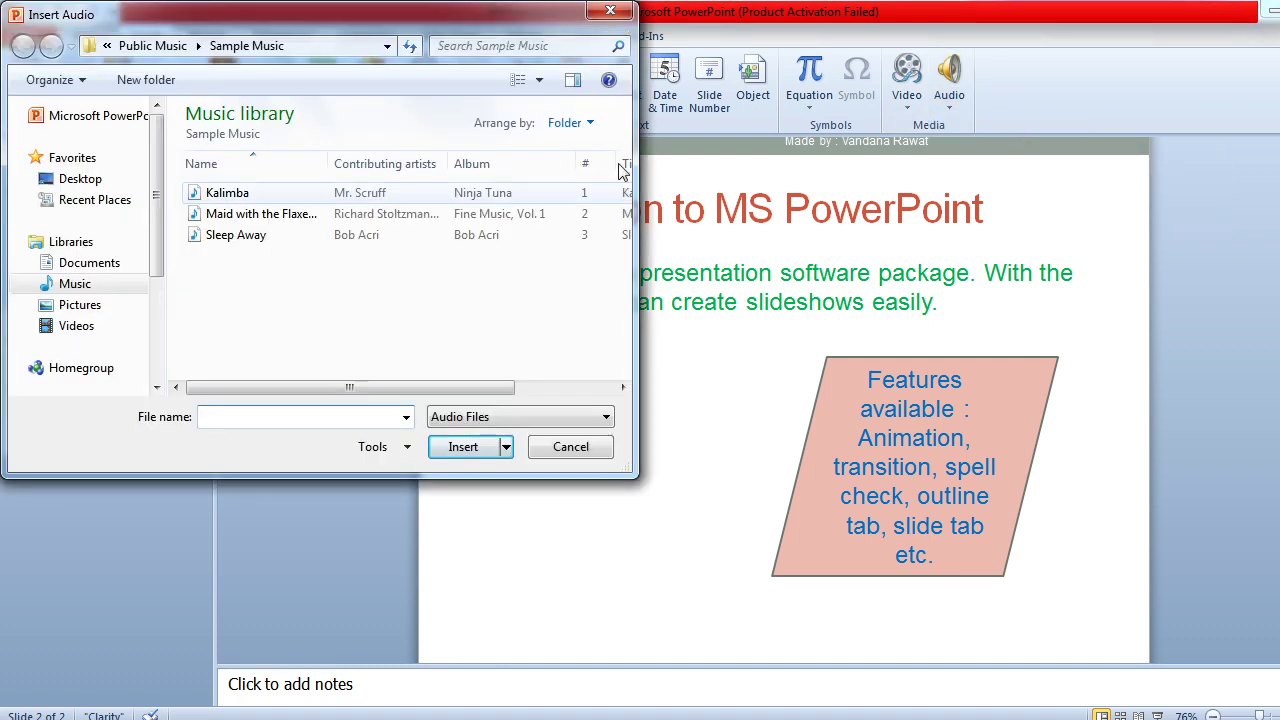
pyautogui.doubleClick(255, 197)
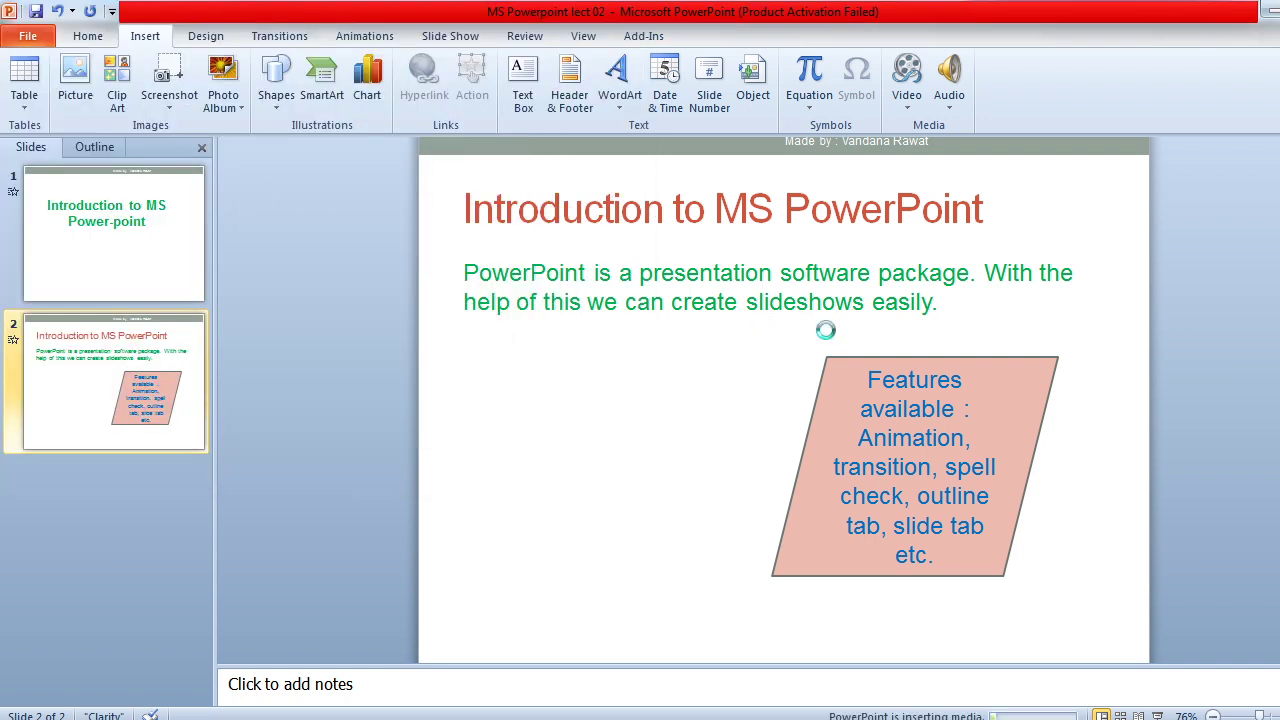